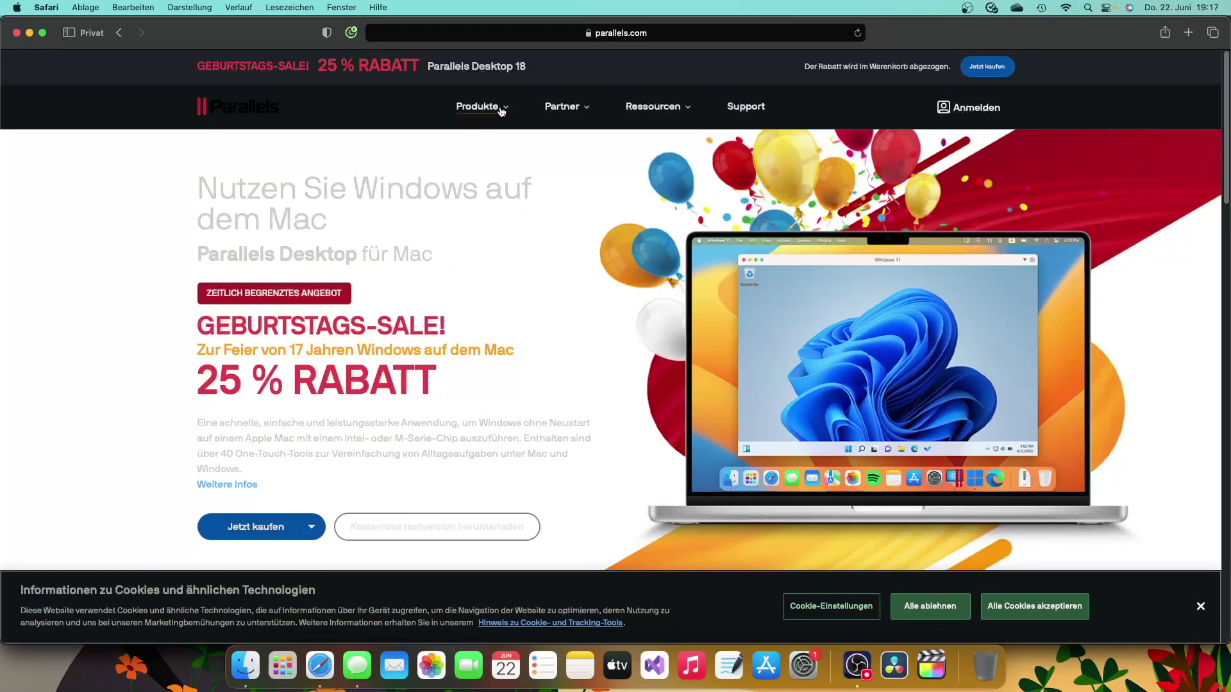
# Download the free Parallels Desktop 18 trial from parallels.com, accepting all cookies and allowing downloads from the site
pyautogui.scroll(-1, 484, 404)
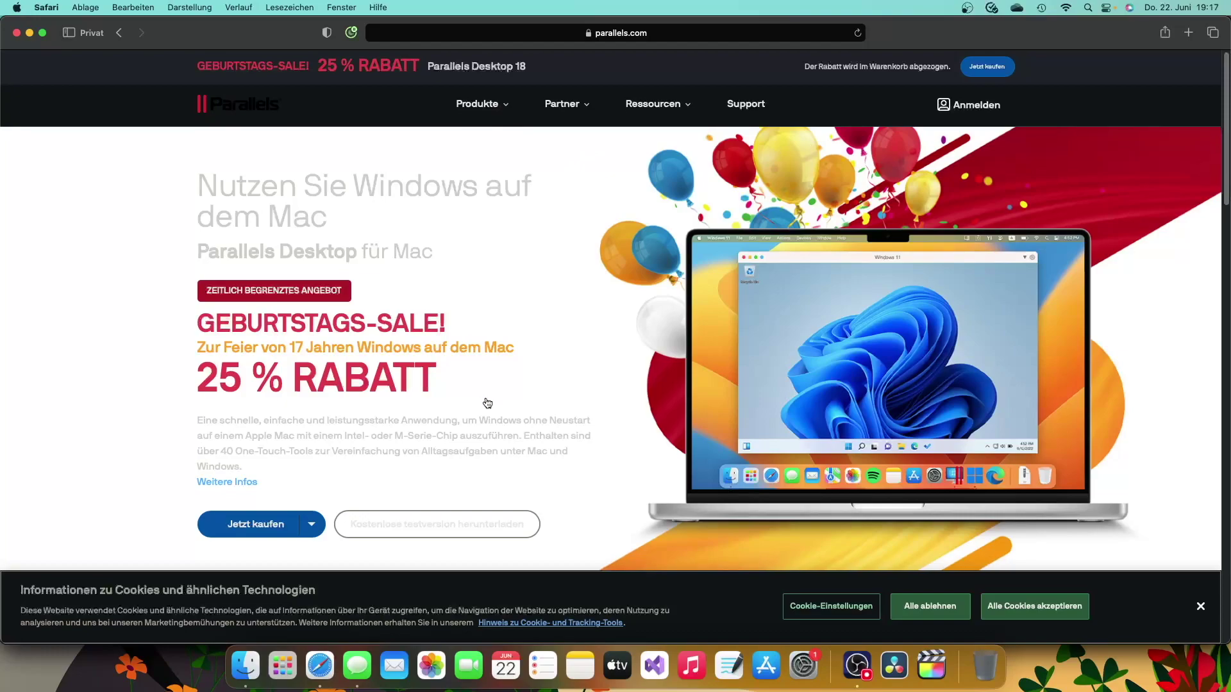
pyautogui.click(446, 523)
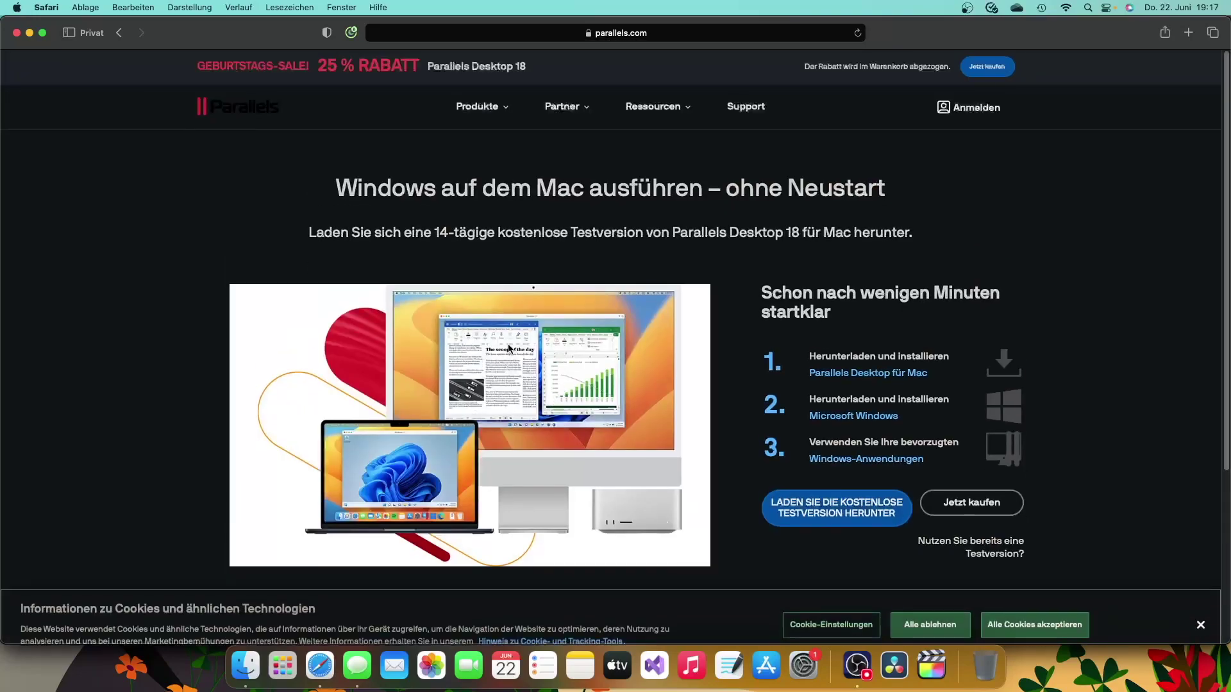
pyautogui.click(1060, 603)
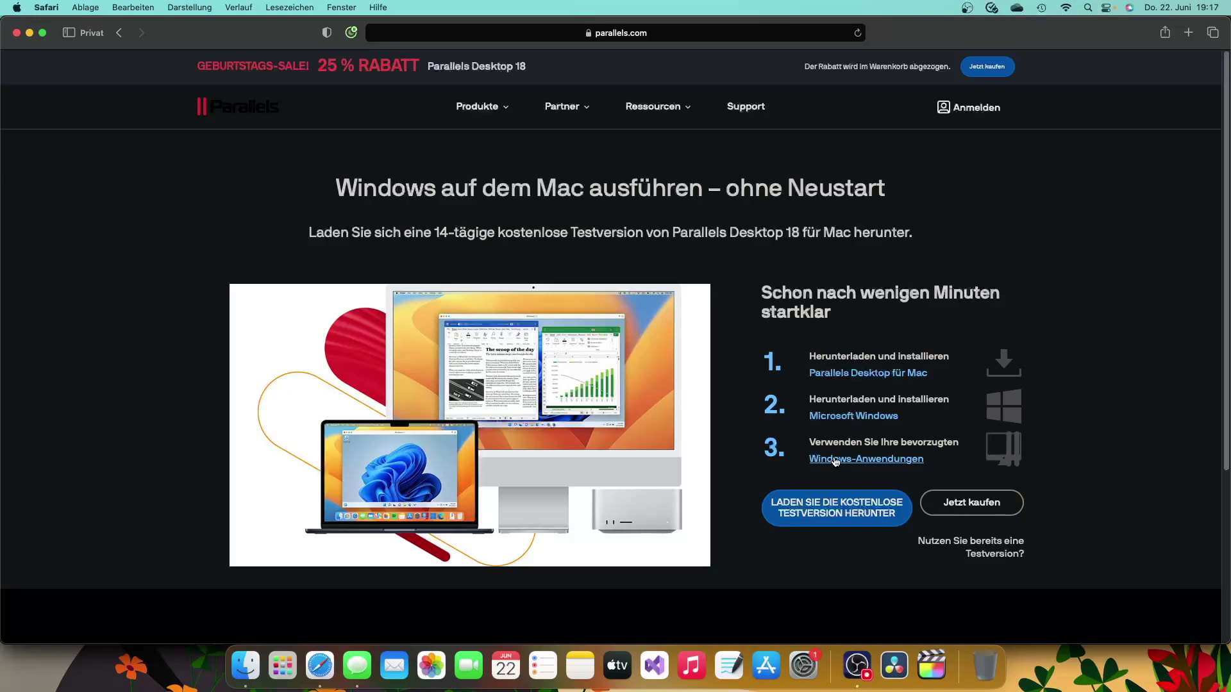
pyautogui.click(839, 522)
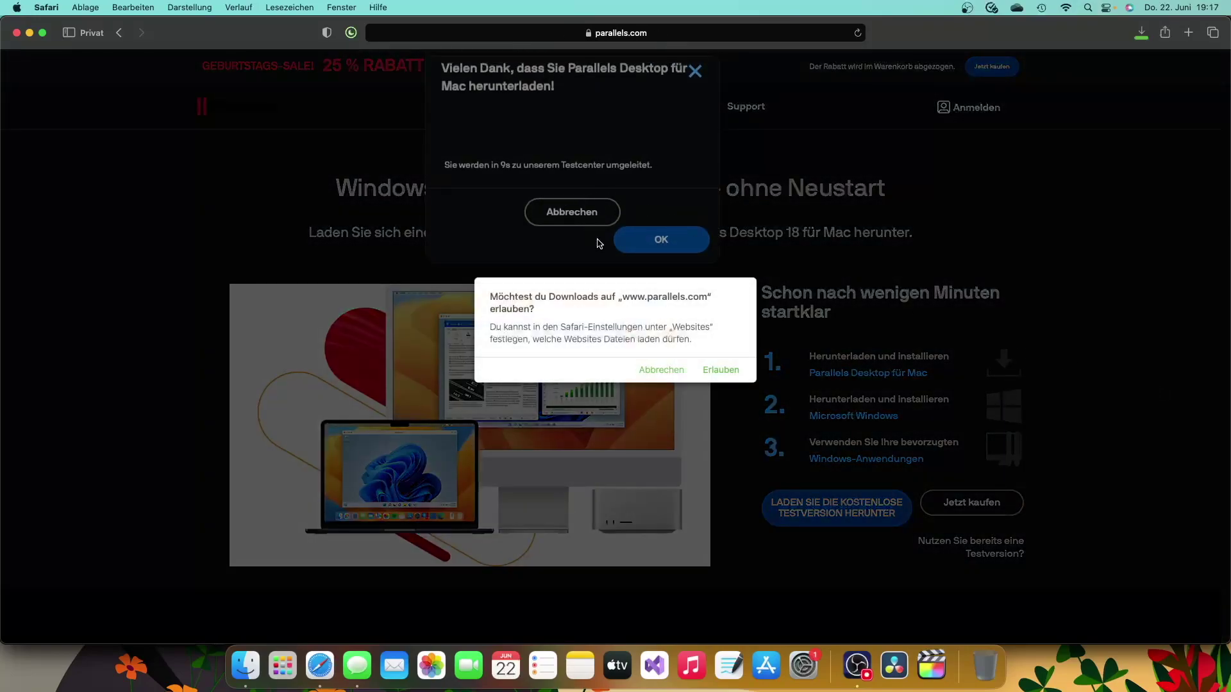
pyautogui.click(721, 370)
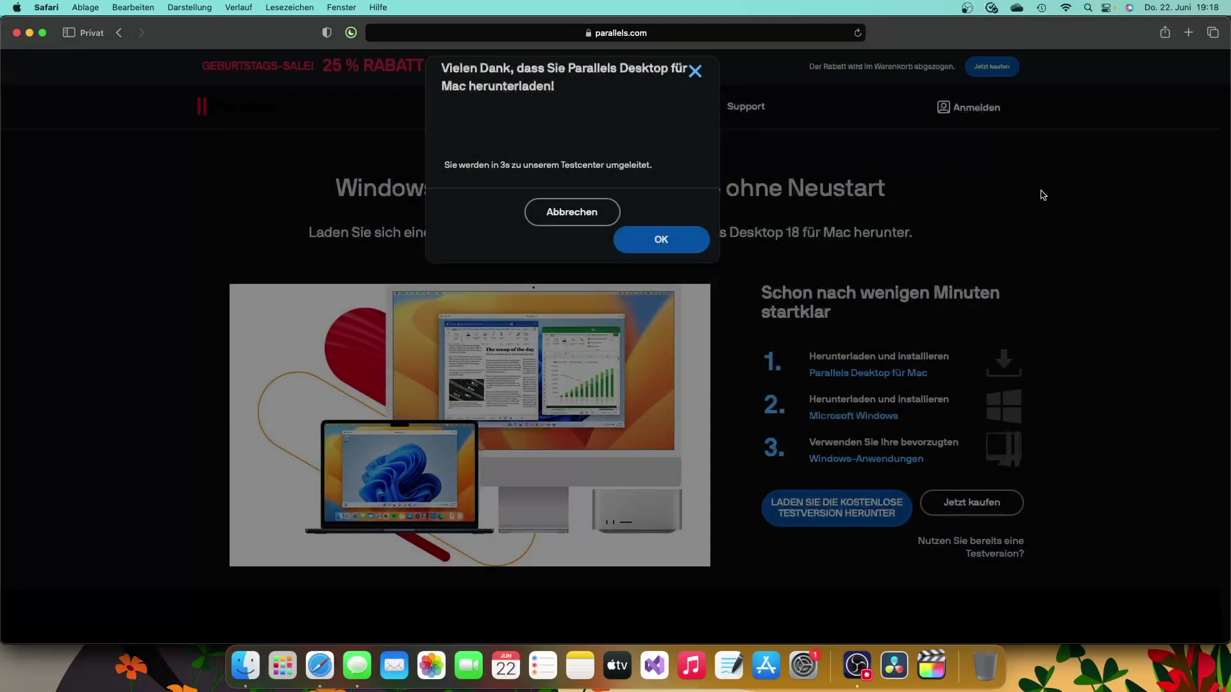
pyautogui.click(661, 241)
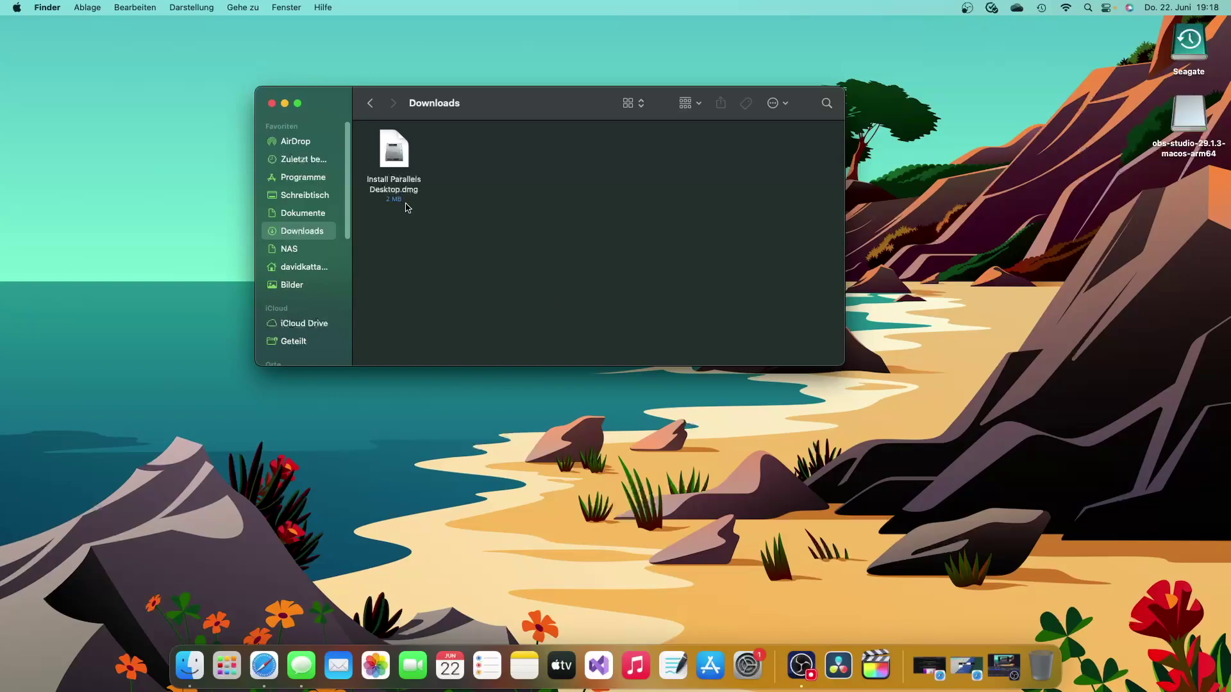
# Open Install Parallels Desktop.dmg, launch its installer and grant it access to the Downloads folder
pyautogui.click(403, 171)
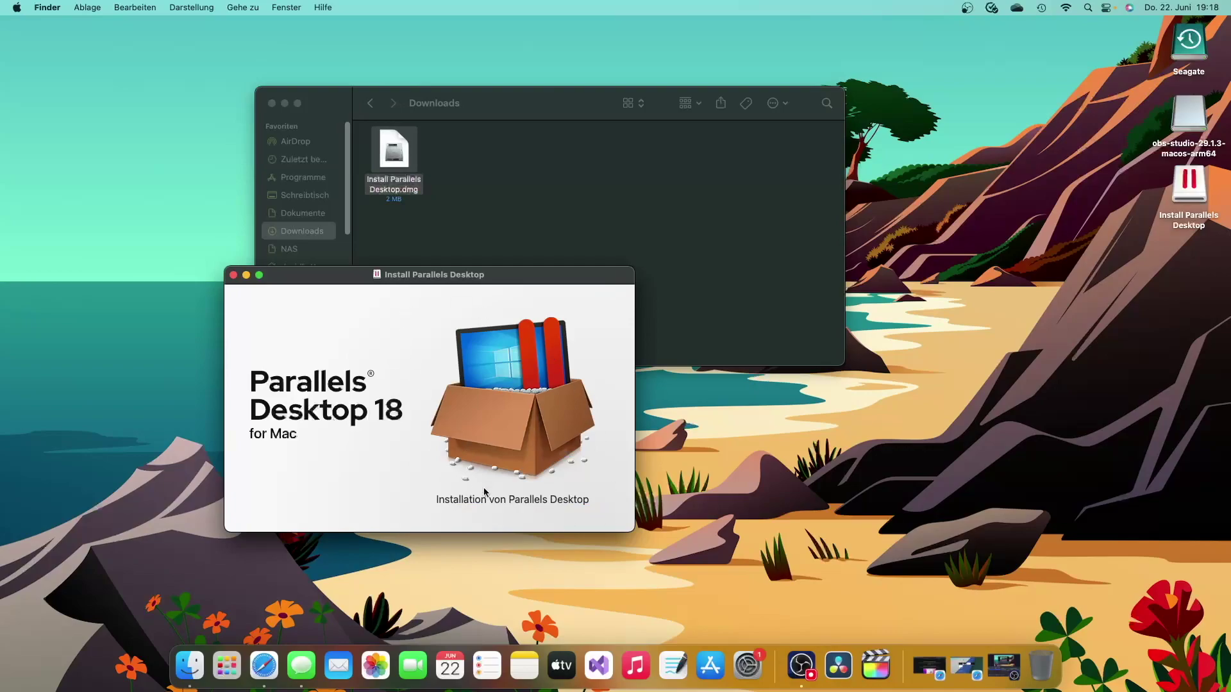
pyautogui.doubleClick(502, 444)
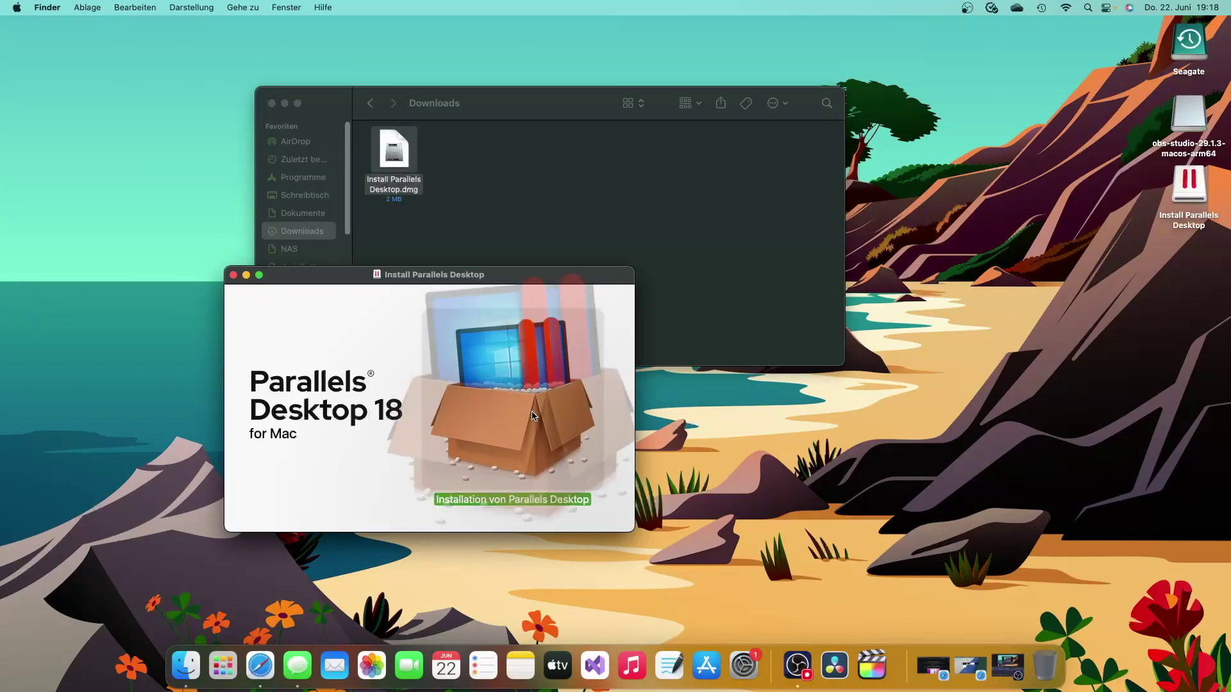
pyautogui.click(646, 257)
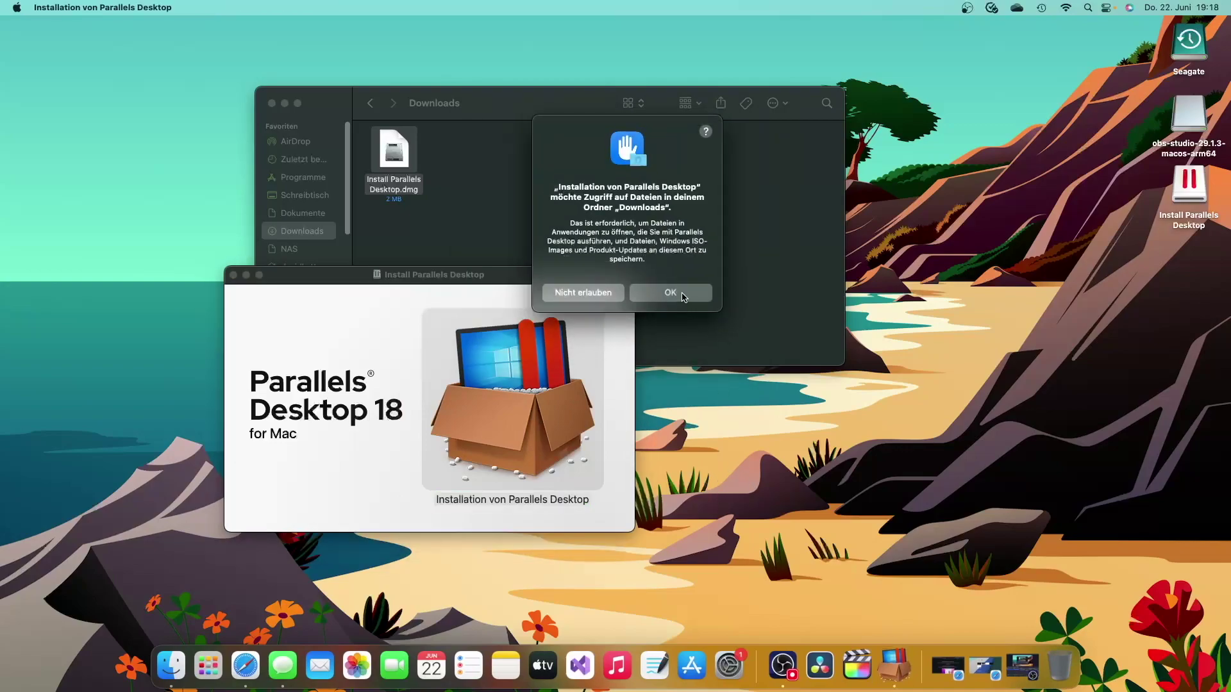
pyautogui.click(684, 295)
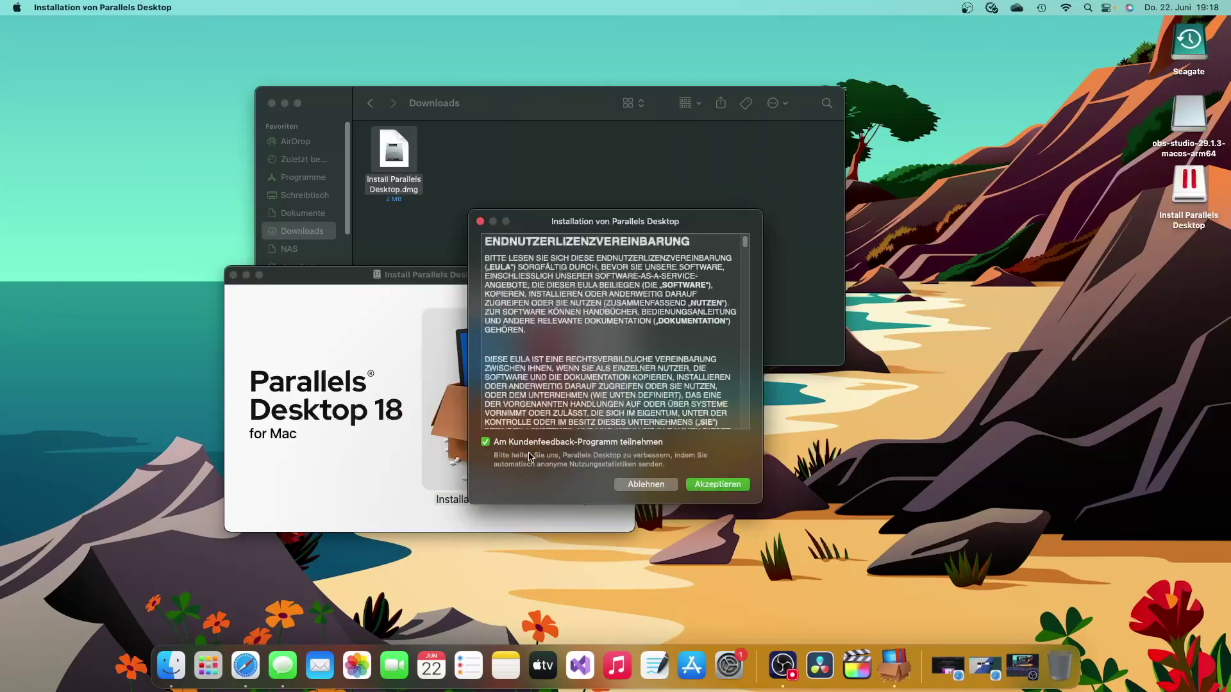
# Opt out of the customer feedback program, accept the licence agreement and authorize the installation with the administrator password
pyautogui.click(563, 444)
pyautogui.click(693, 487)
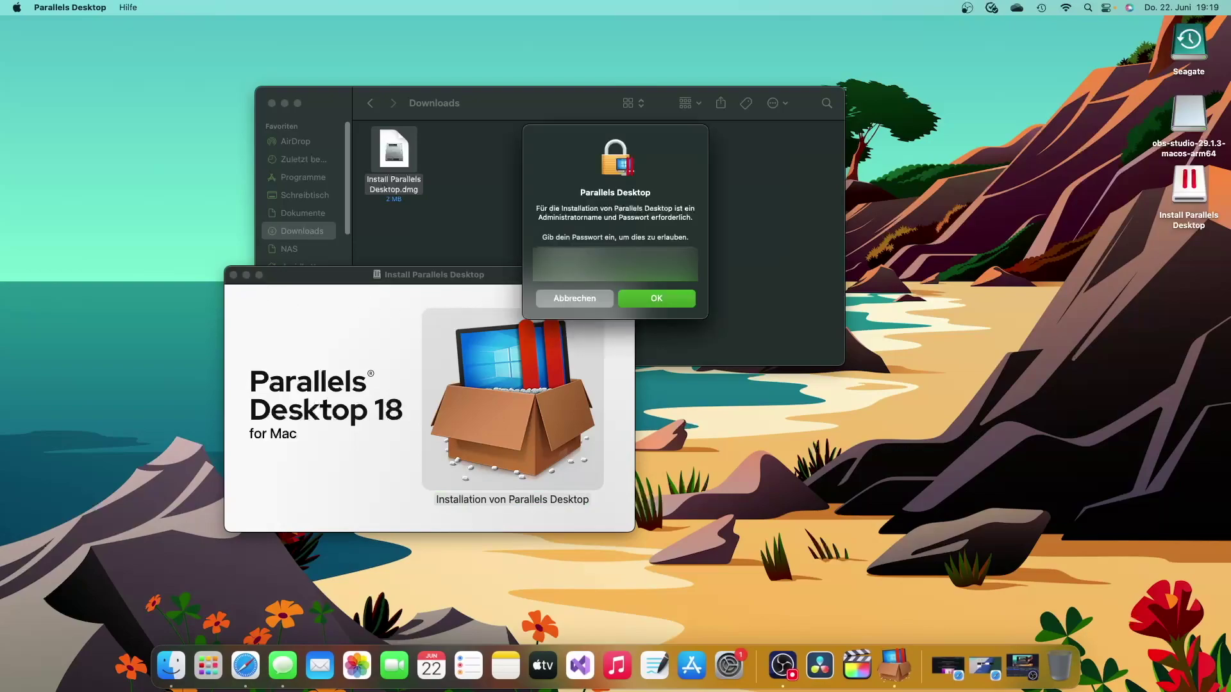
pyautogui.press('Return')
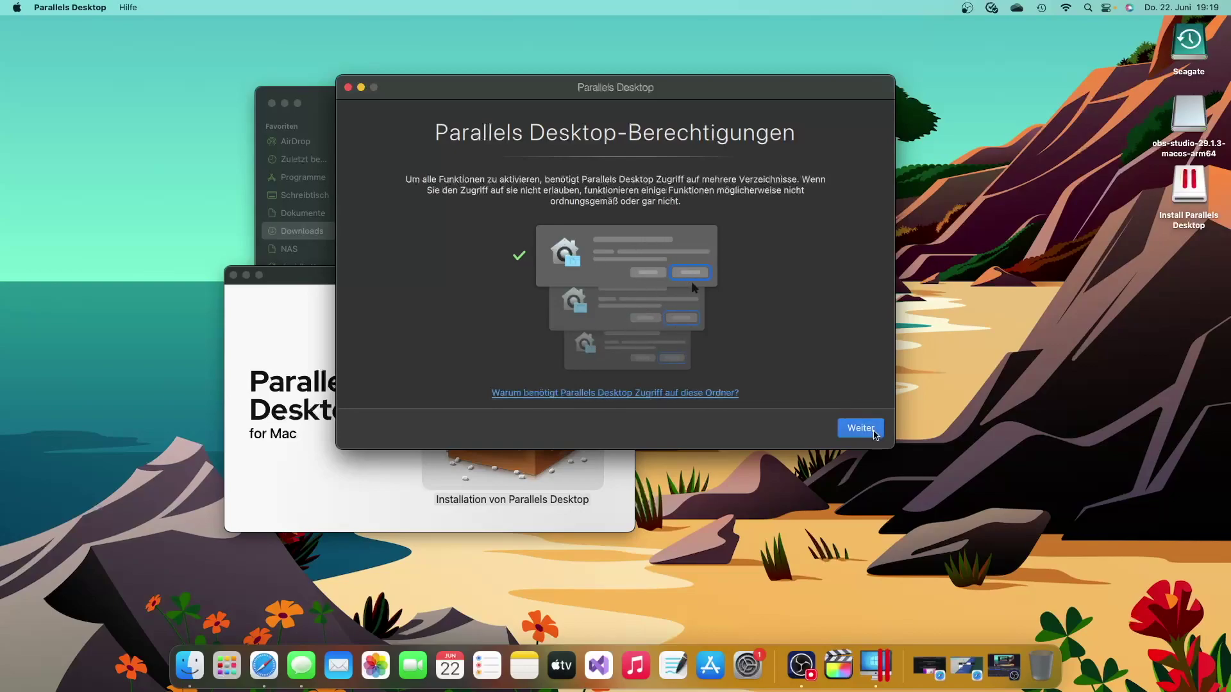
# Grant Parallels Desktop access to the Desktop, Documents and Downloads folders and finish the permissions setup
pyautogui.click(862, 428)
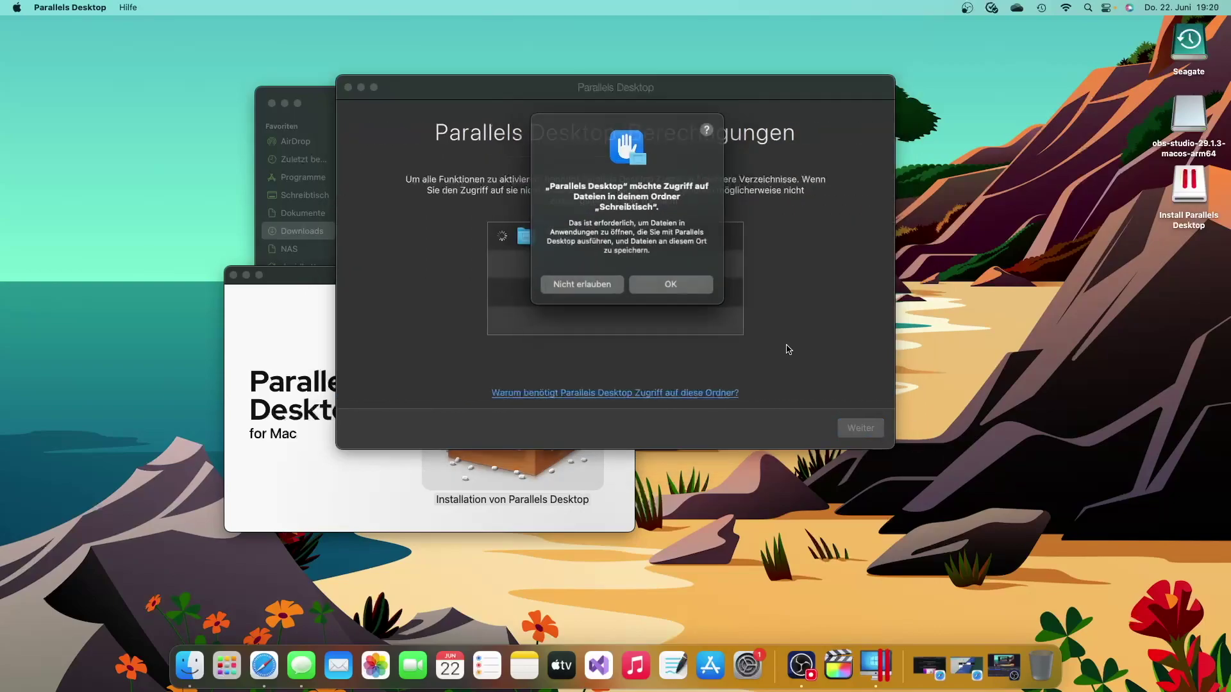
pyautogui.click(663, 286)
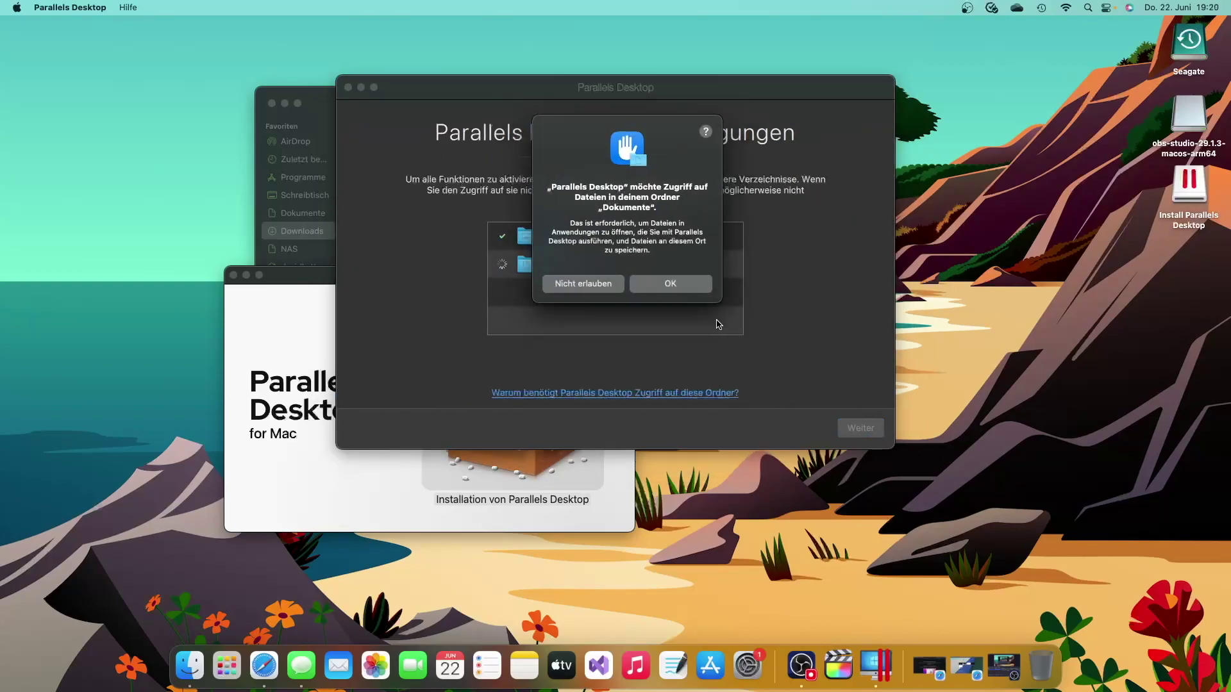
pyautogui.click(688, 284)
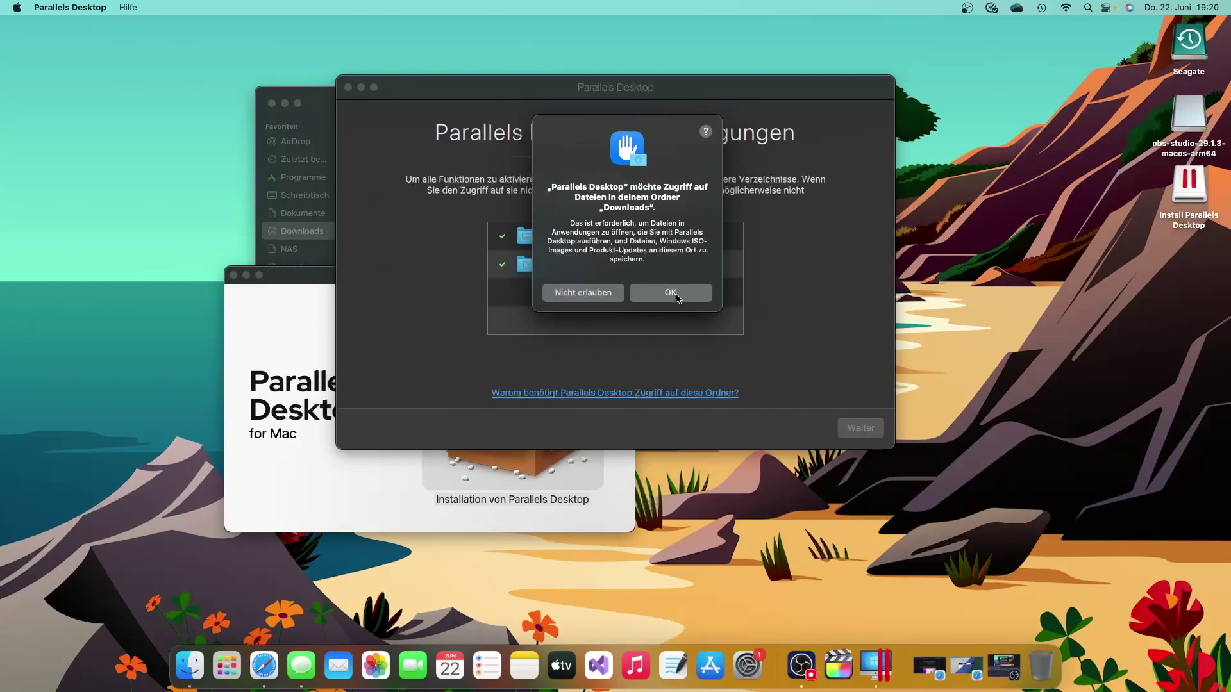
pyautogui.click(677, 297)
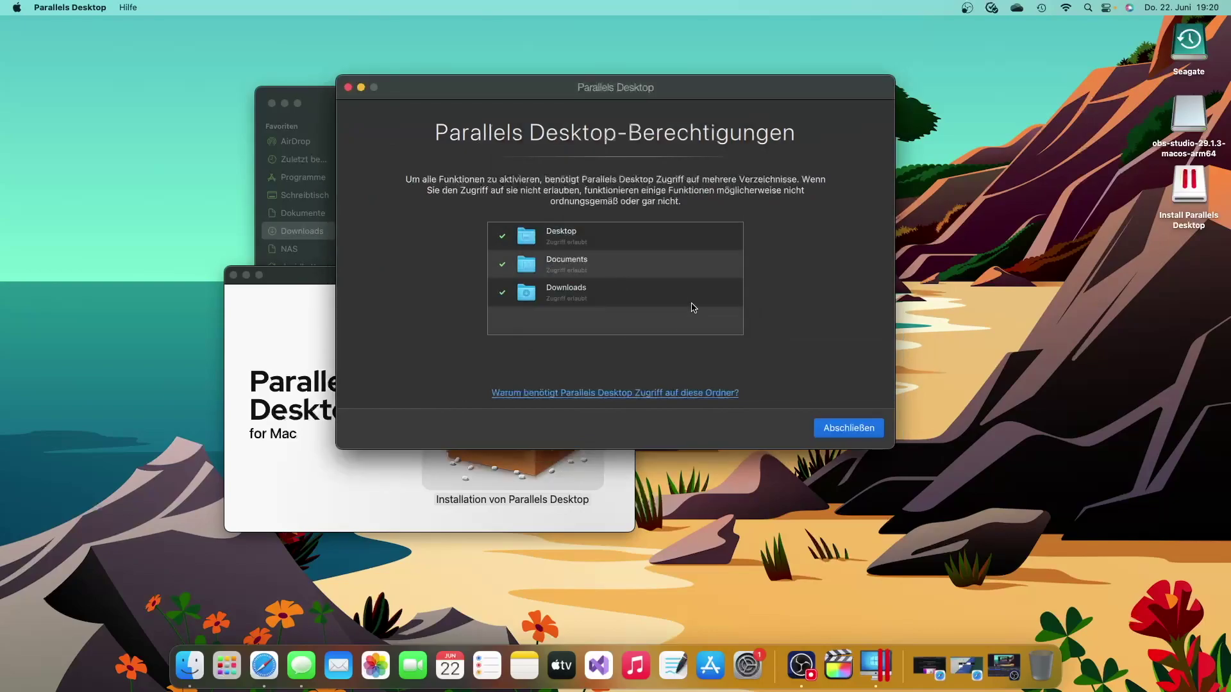
pyautogui.click(842, 428)
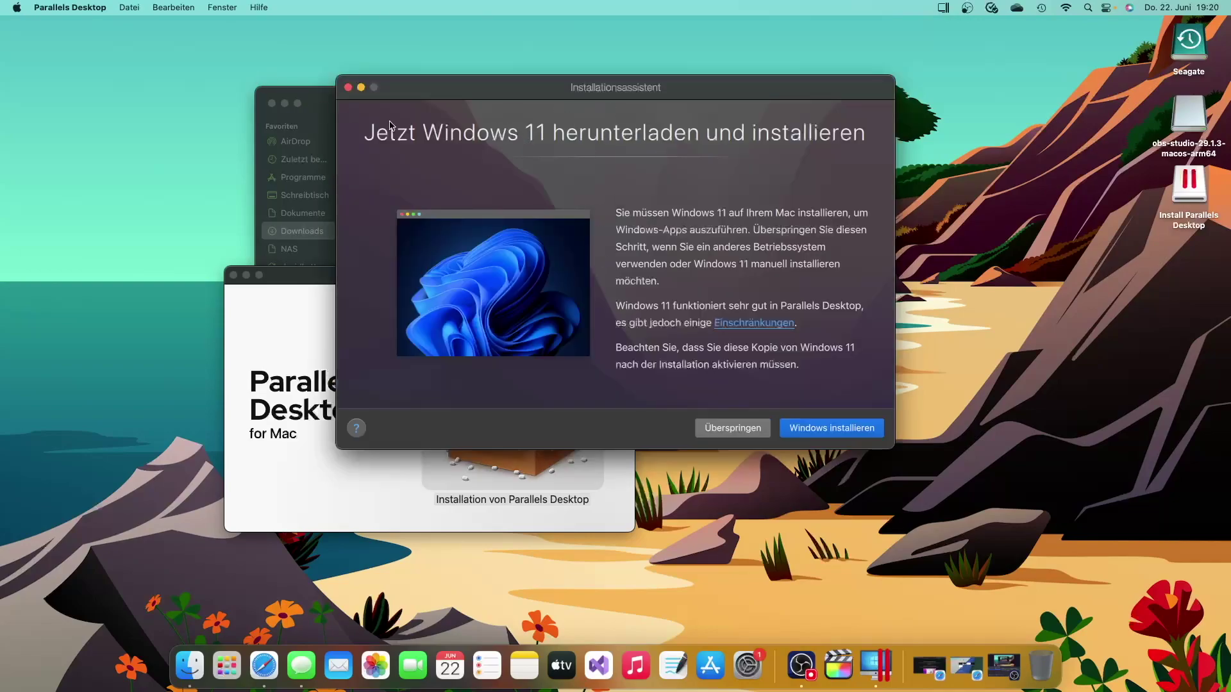
# Minimize the Downloads and Install Parallels Desktop windows and start the Windows 11 download and installation
pyautogui.click(285, 105)
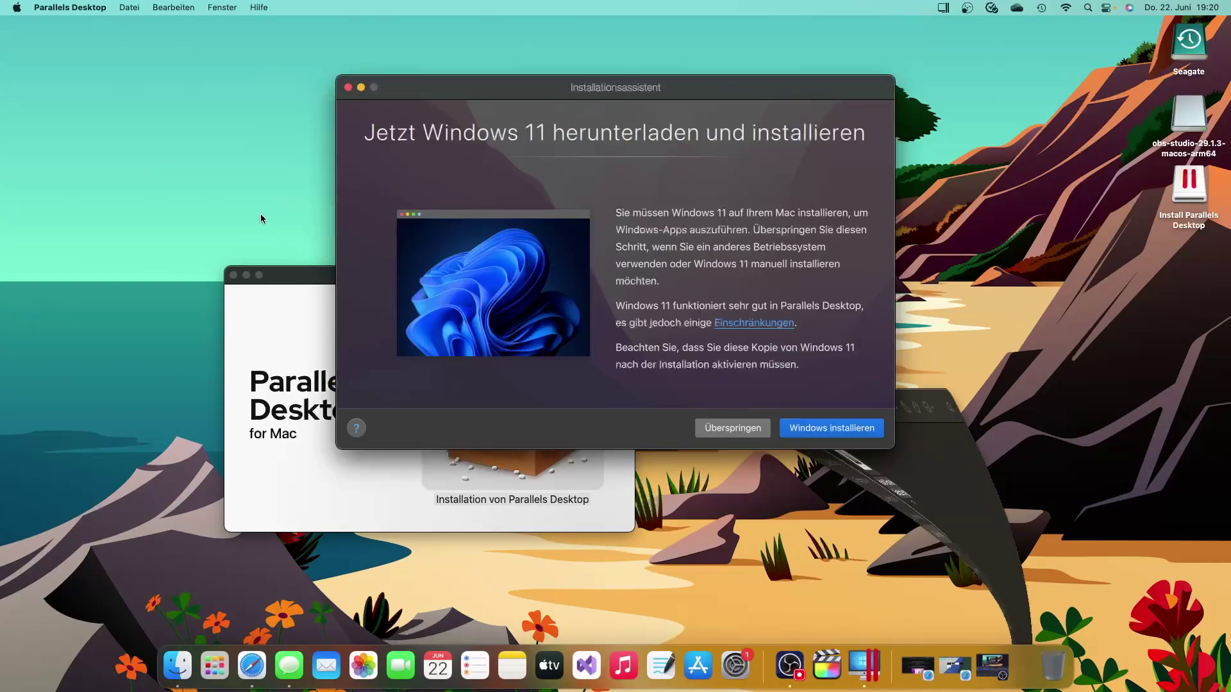
pyautogui.click(246, 276)
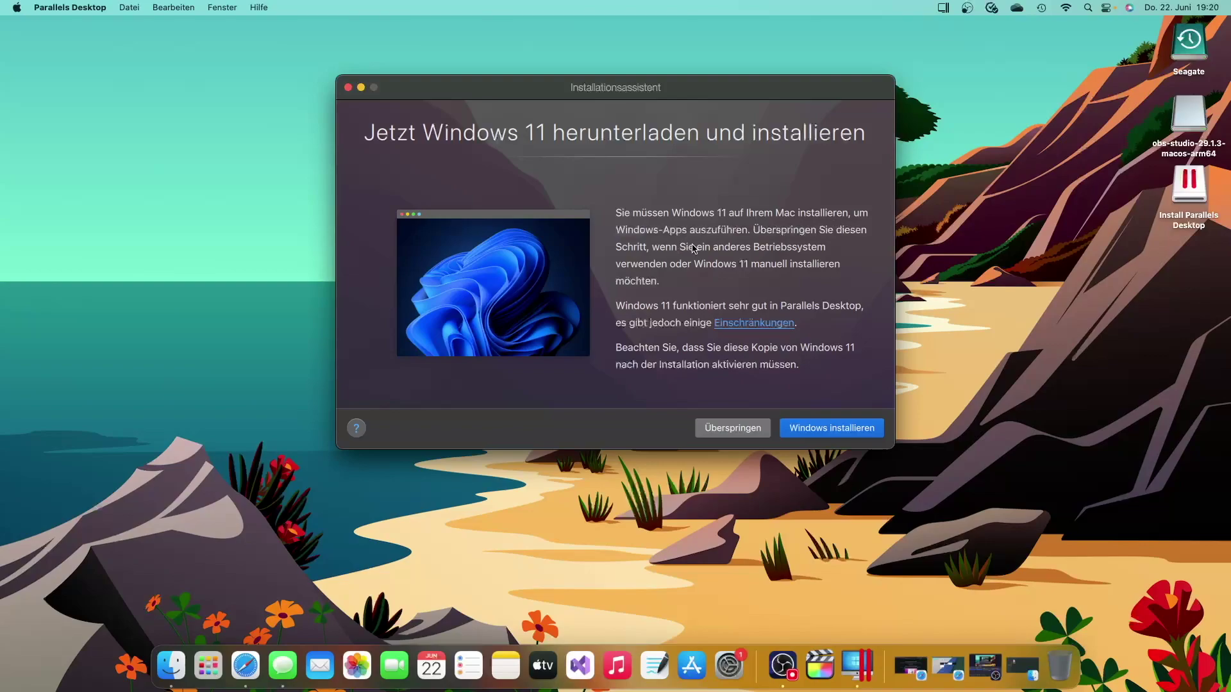
pyautogui.click(848, 430)
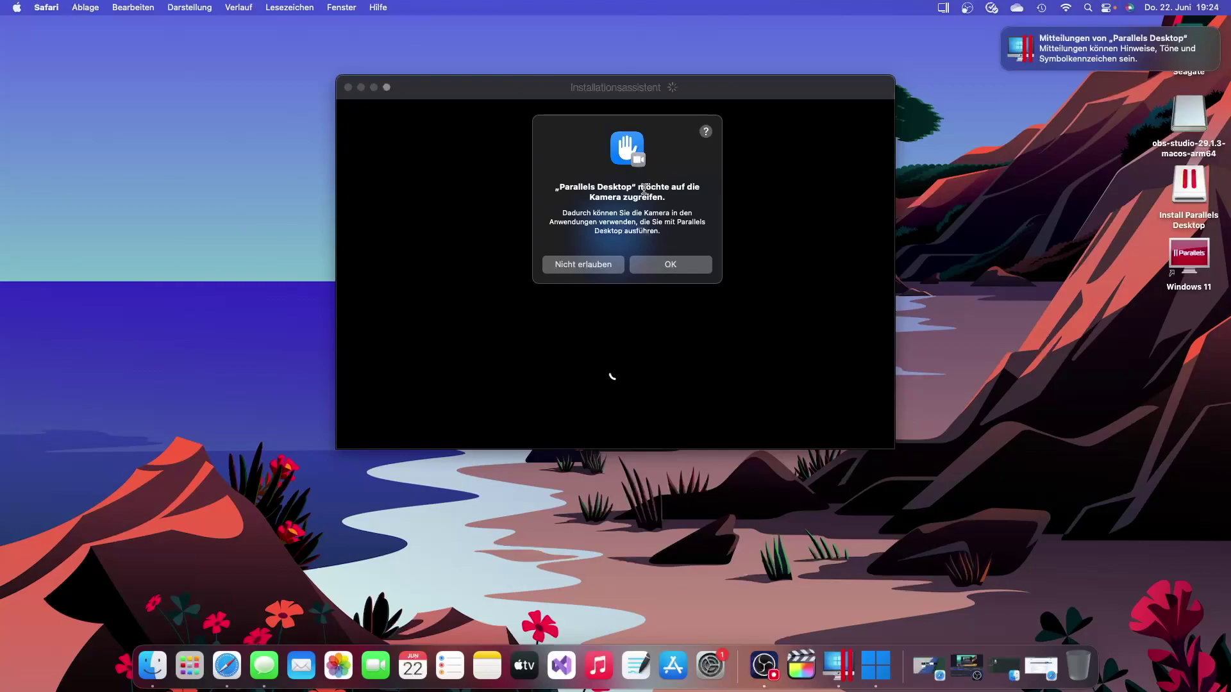
# Allow Parallels Desktop to access the camera and the microphone
pyautogui.click(657, 264)
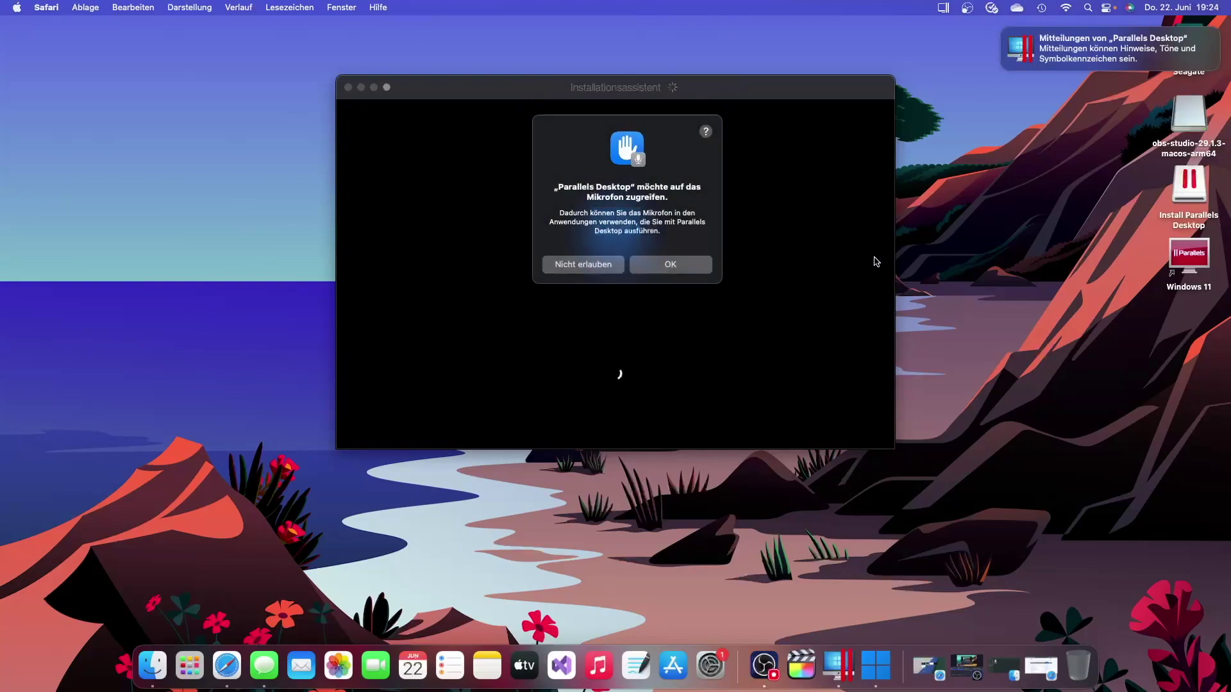
pyautogui.click(665, 264)
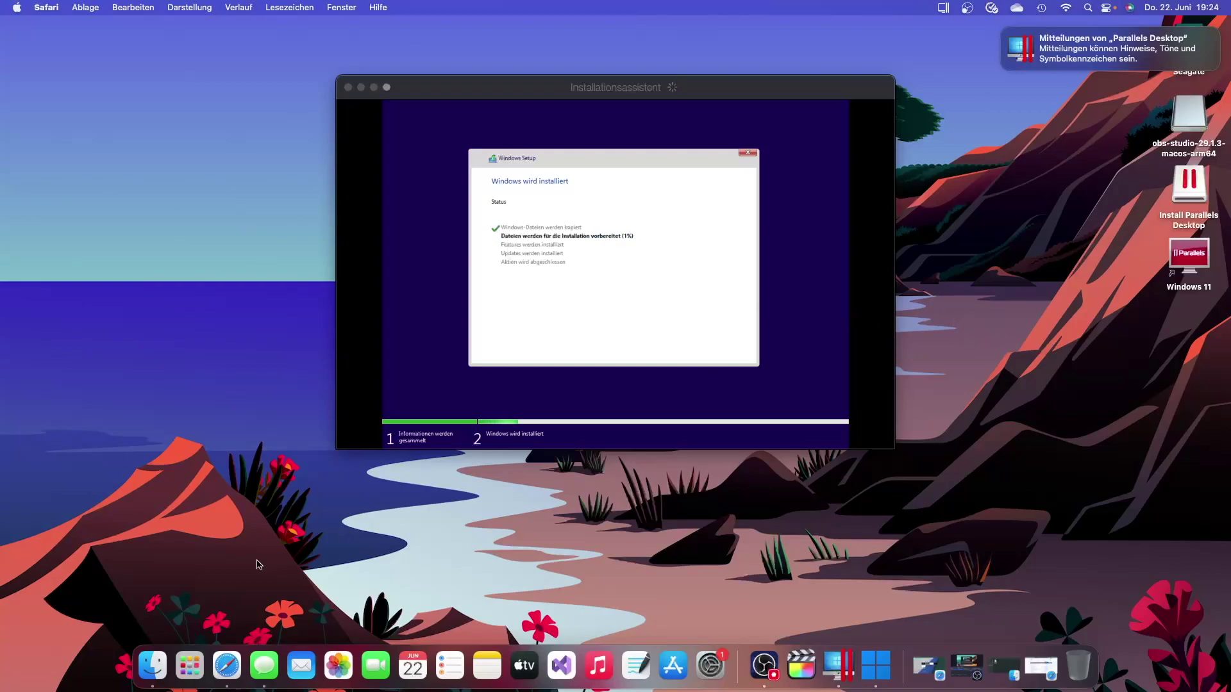
# Switch to Safari, compare the Parallels Desktop editions and their prices, and open the purchase page for the Standard Edition
pyautogui.click(234, 657)
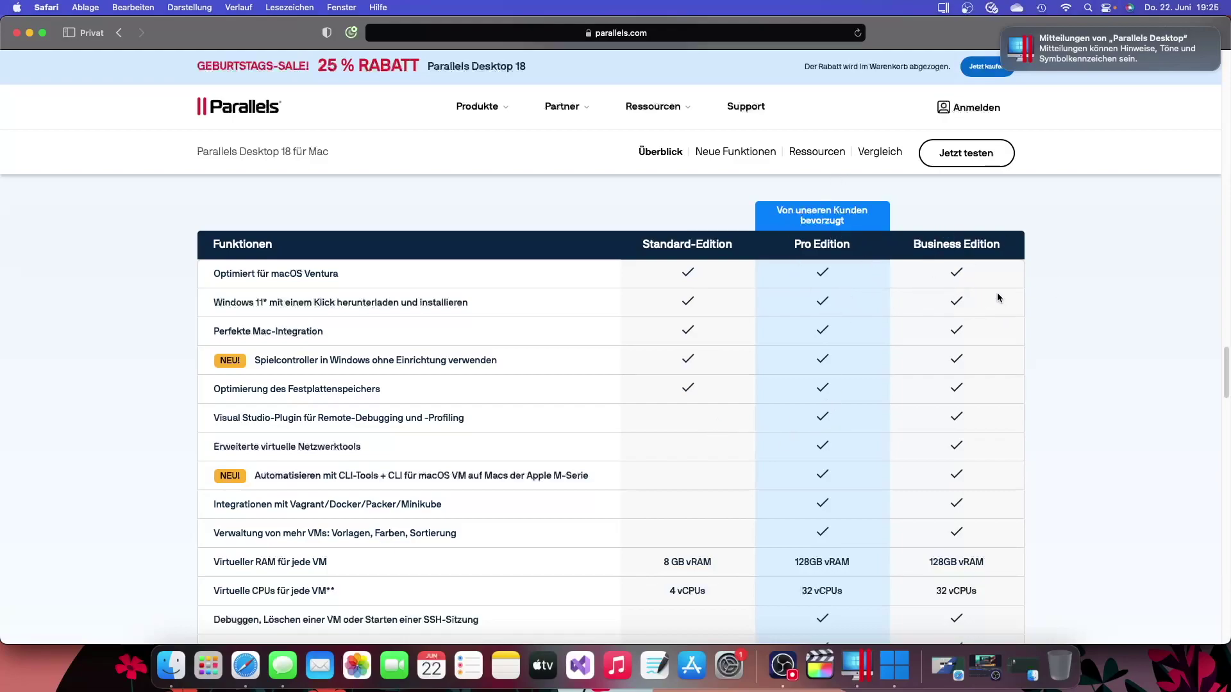
pyautogui.scroll(-5, 752, 363)
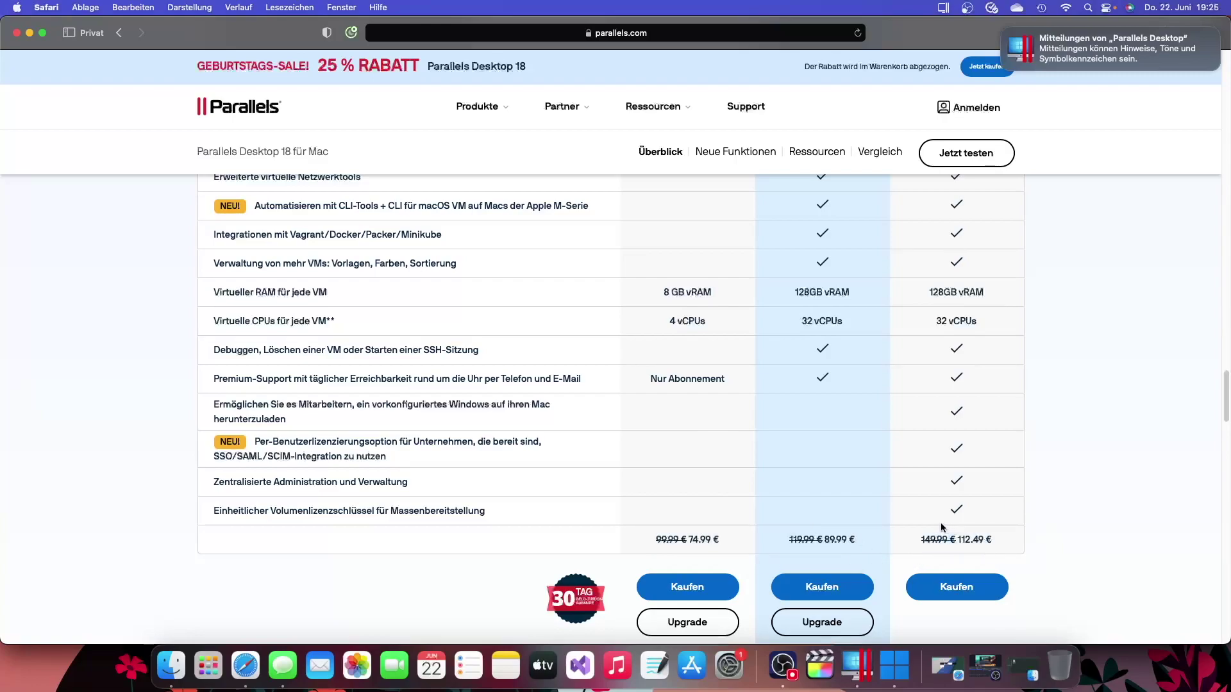
pyautogui.scroll(-5, 826, 371)
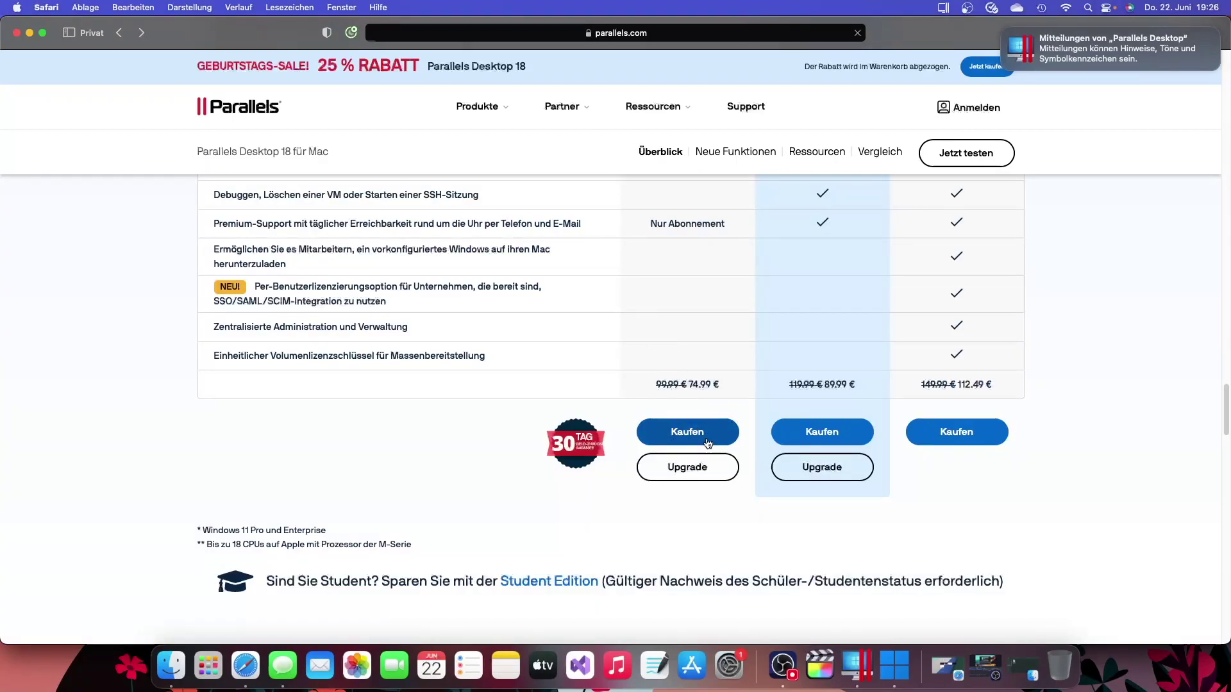
pyautogui.click(688, 435)
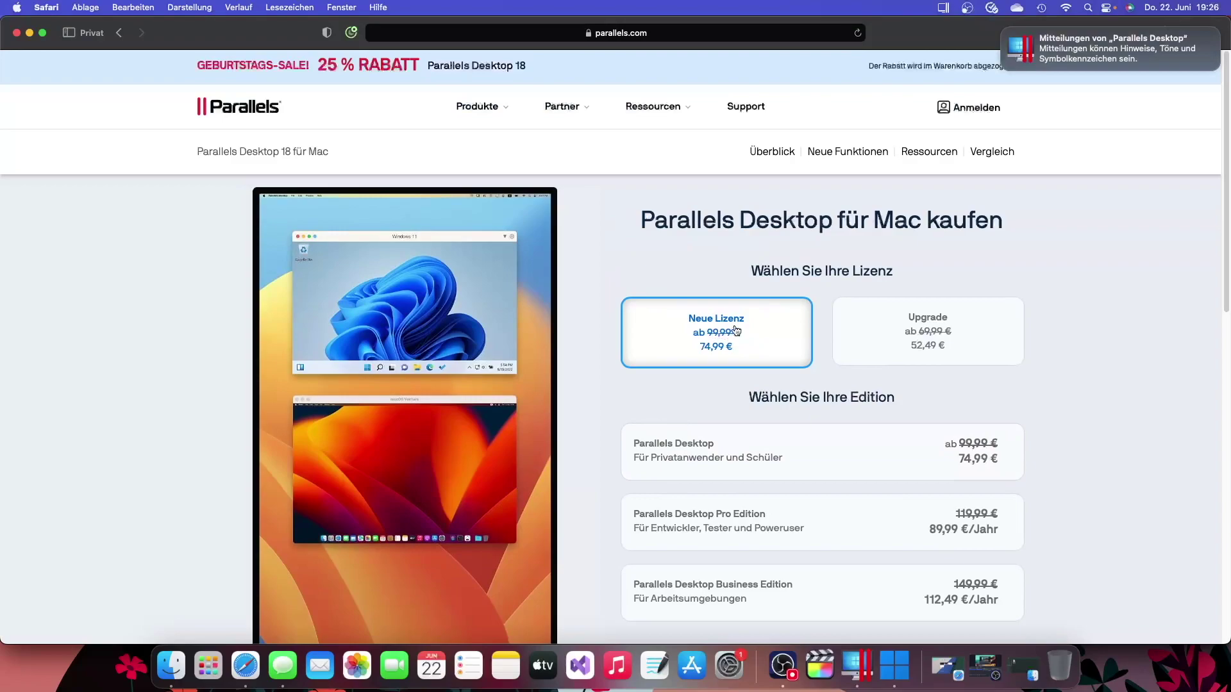
# Compare the upgrade and new licence options, keep the new licence and select the Parallels Desktop edition for private users and students
pyautogui.click(949, 322)
pyautogui.click(716, 327)
pyautogui.click(897, 333)
pyautogui.click(747, 338)
pyautogui.click(837, 340)
pyautogui.click(756, 345)
pyautogui.scroll(-1, 643, 402)
pyautogui.scroll(-1, 602, 384)
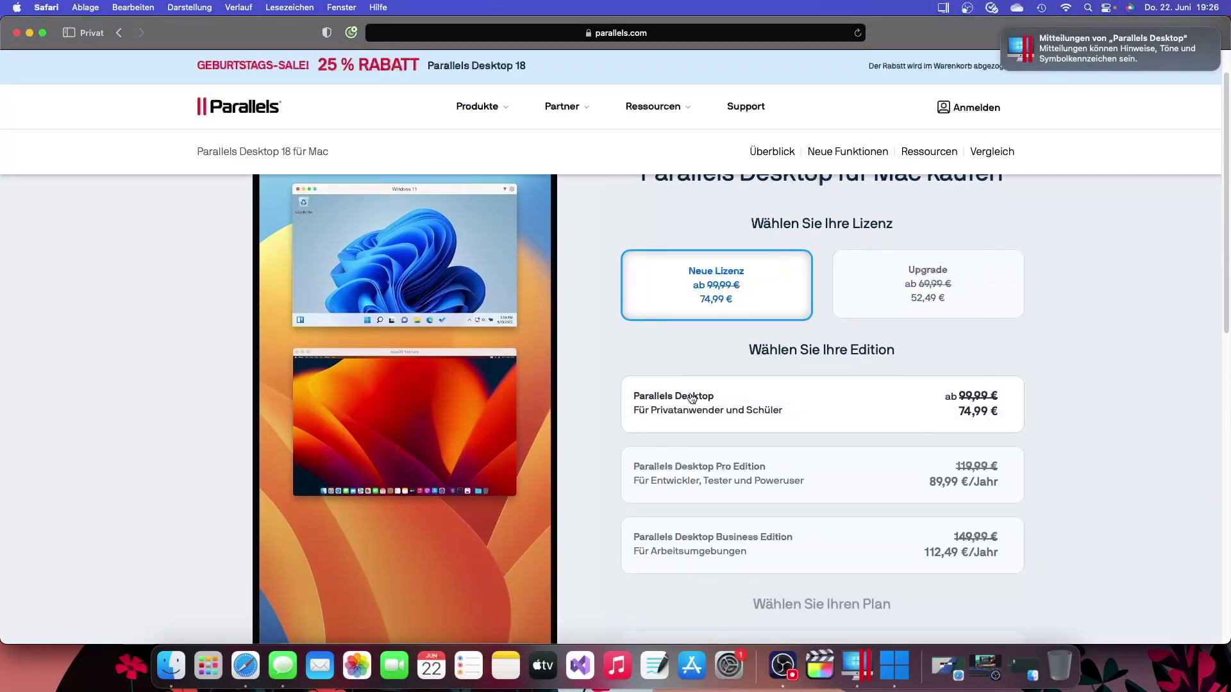
pyautogui.click(768, 426)
pyautogui.scroll(-1, 866, 404)
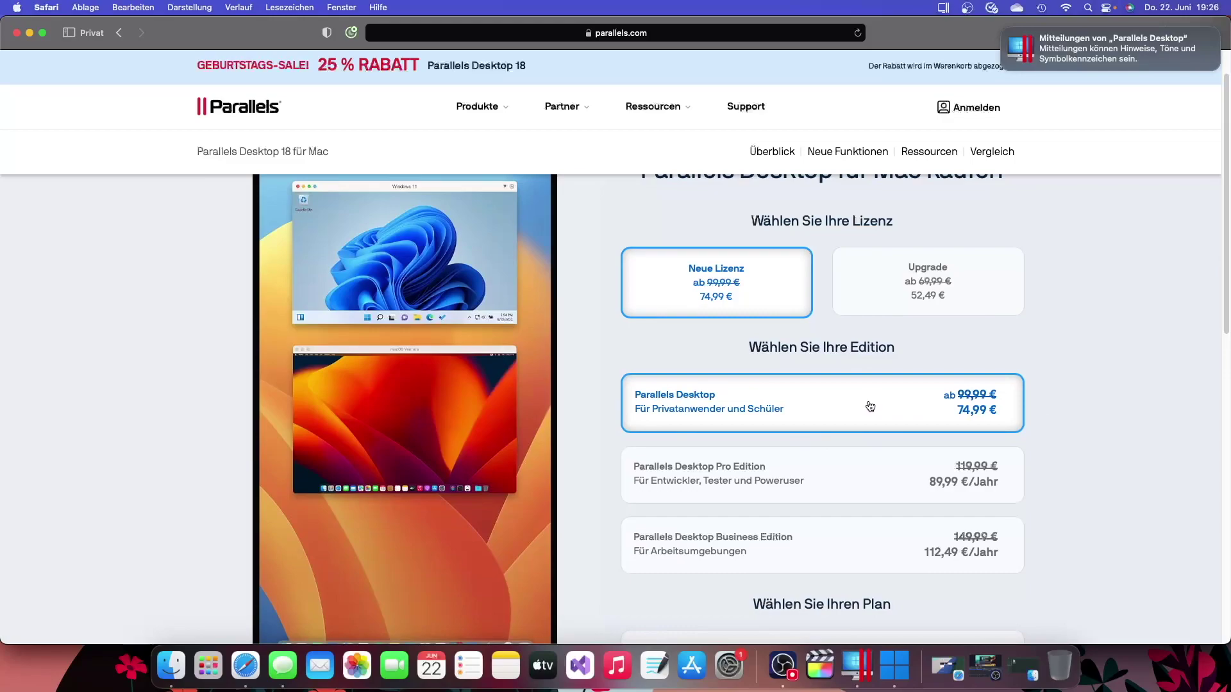
# Try the one-time purchase plan, then select the one-year subscription plan instead
pyautogui.scroll(-6, 1046, 428)
pyautogui.scroll(1, 1045, 428)
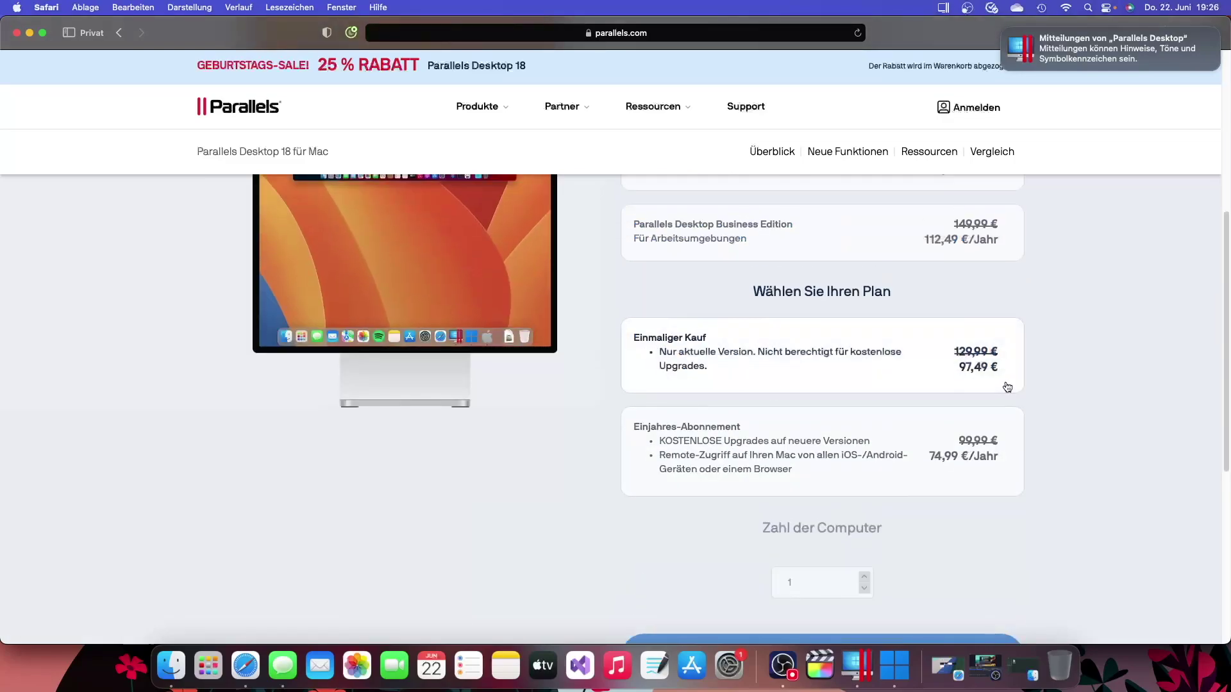
pyautogui.click(716, 349)
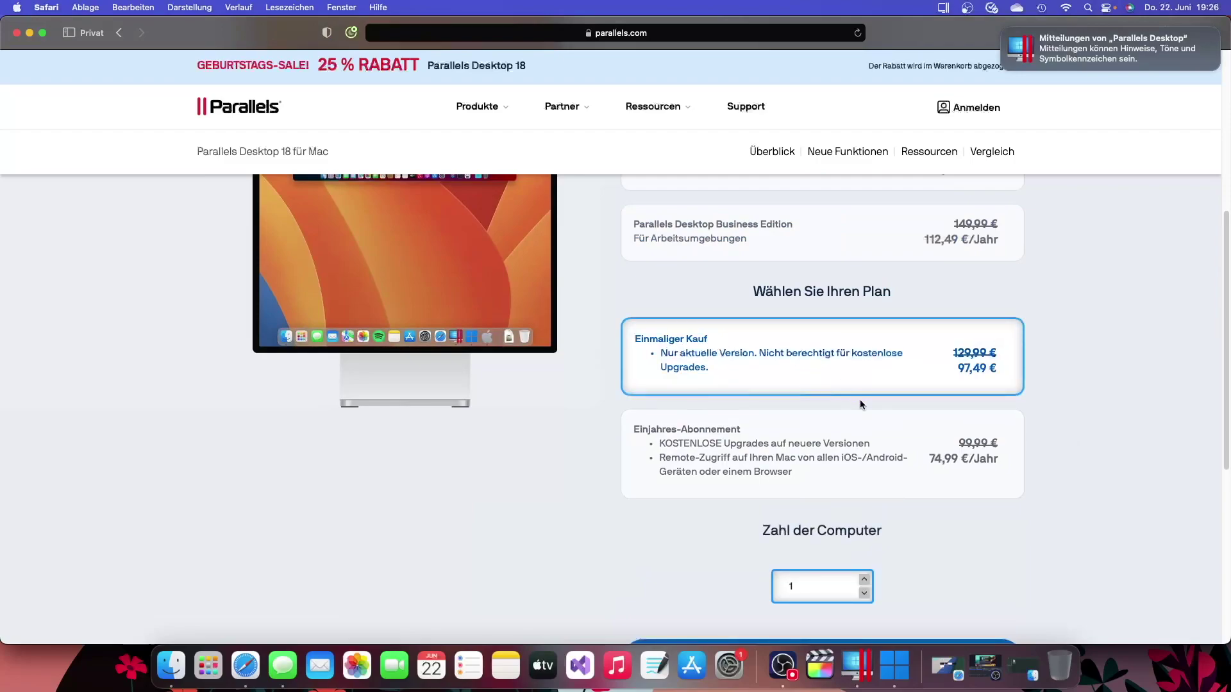
pyautogui.click(683, 443)
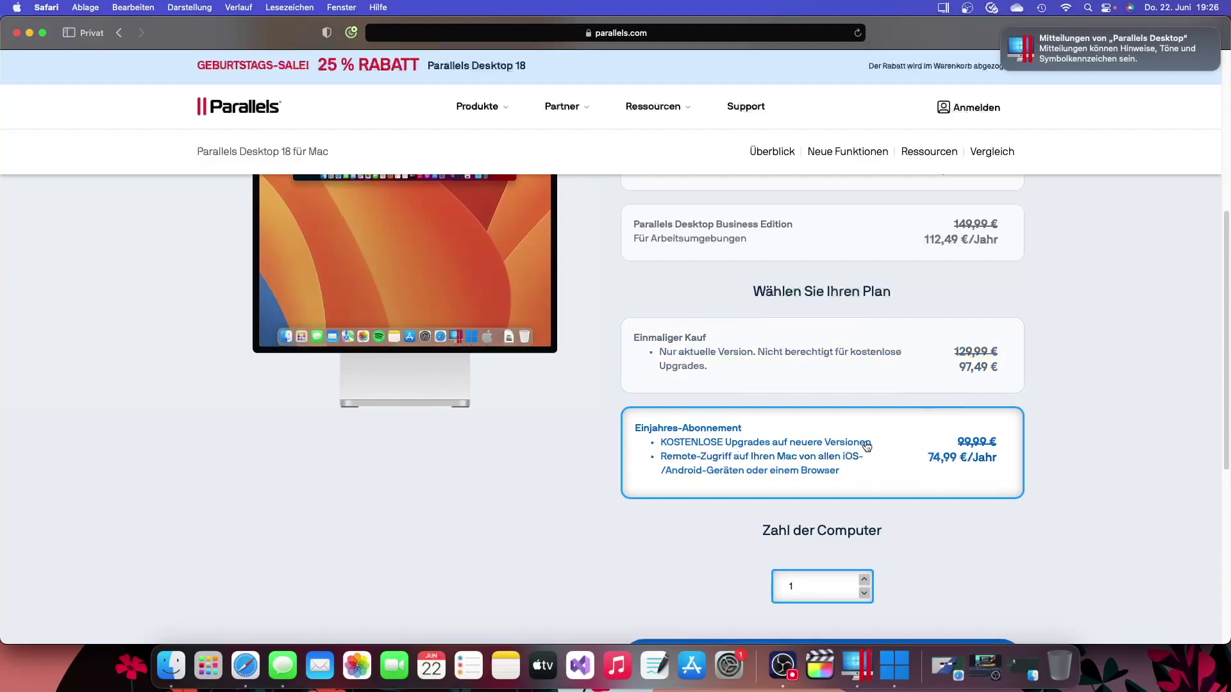
# Review the selected licence, edition, plan, number of computers and purchase price on the order page
pyautogui.scroll(-2, 665, 461)
pyautogui.scroll(3, 798, 488)
pyautogui.scroll(-3, 744, 420)
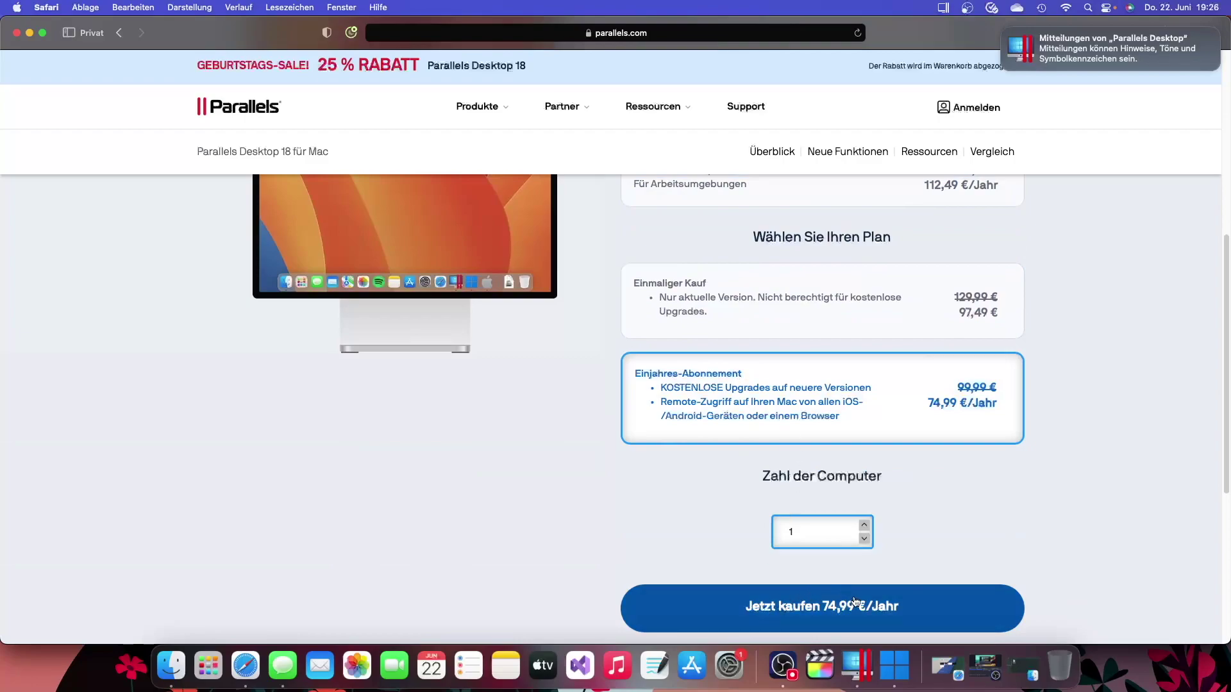
pyautogui.scroll(-1, 840, 539)
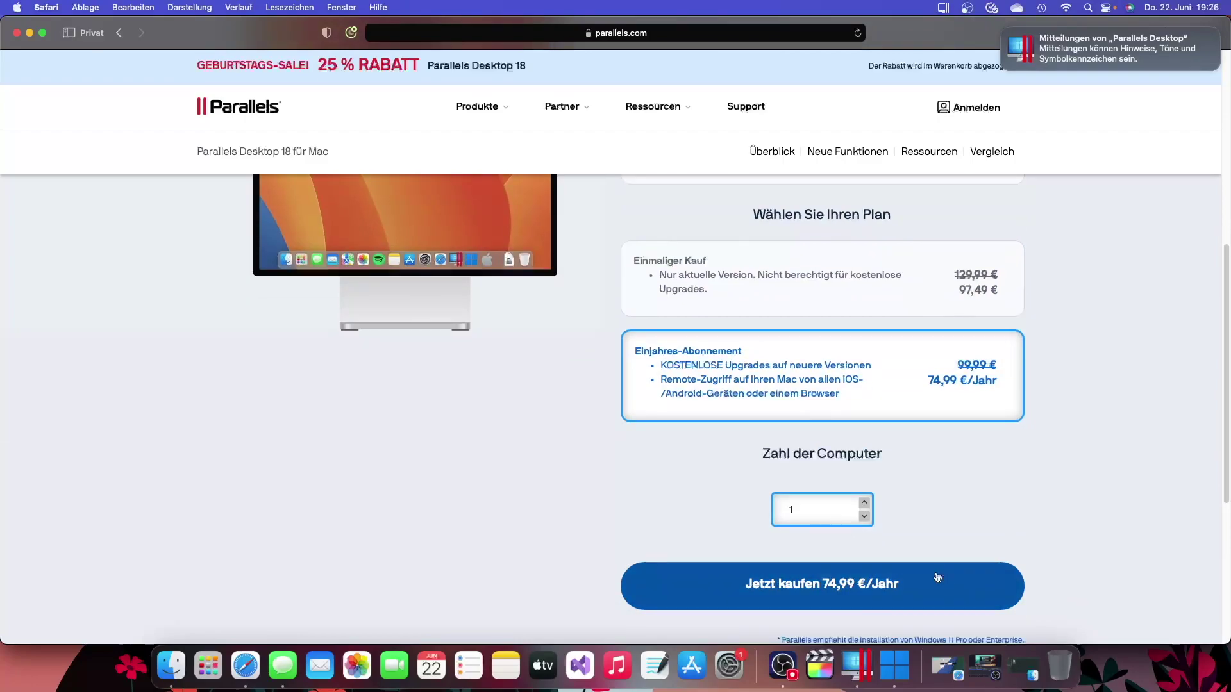
pyautogui.scroll(-2, 929, 575)
pyautogui.scroll(6, 953, 566)
pyautogui.scroll(-1, 953, 565)
pyautogui.scroll(3, 747, 403)
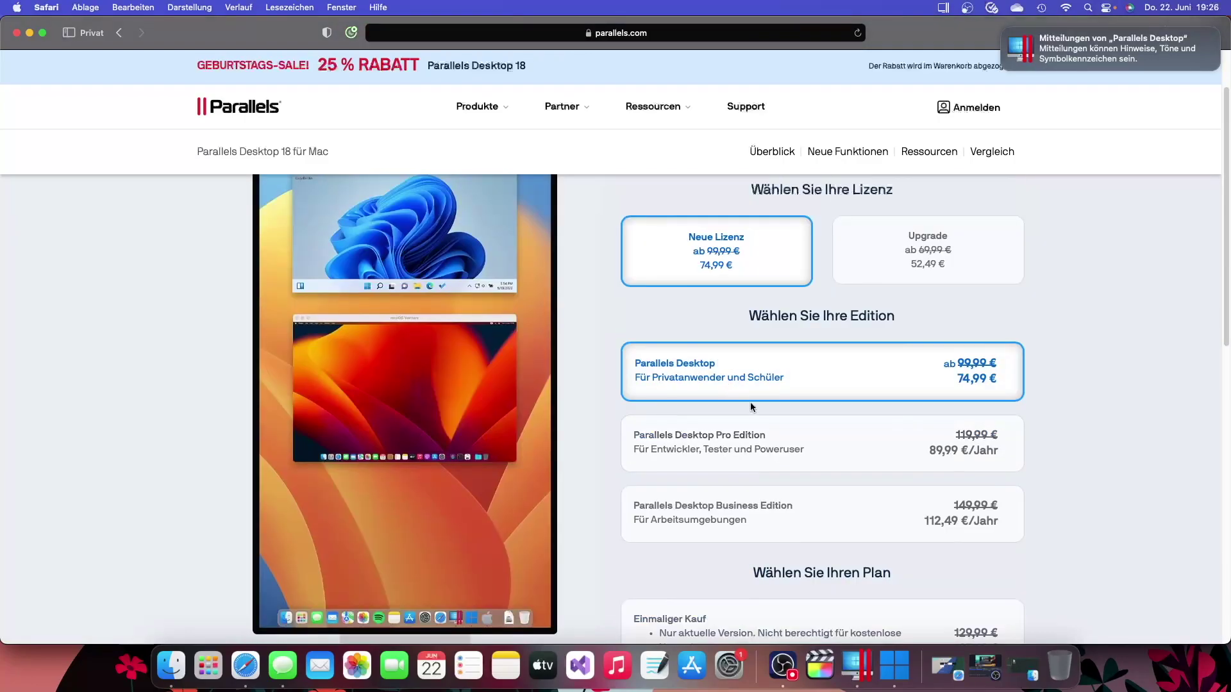
pyautogui.scroll(-6, 825, 434)
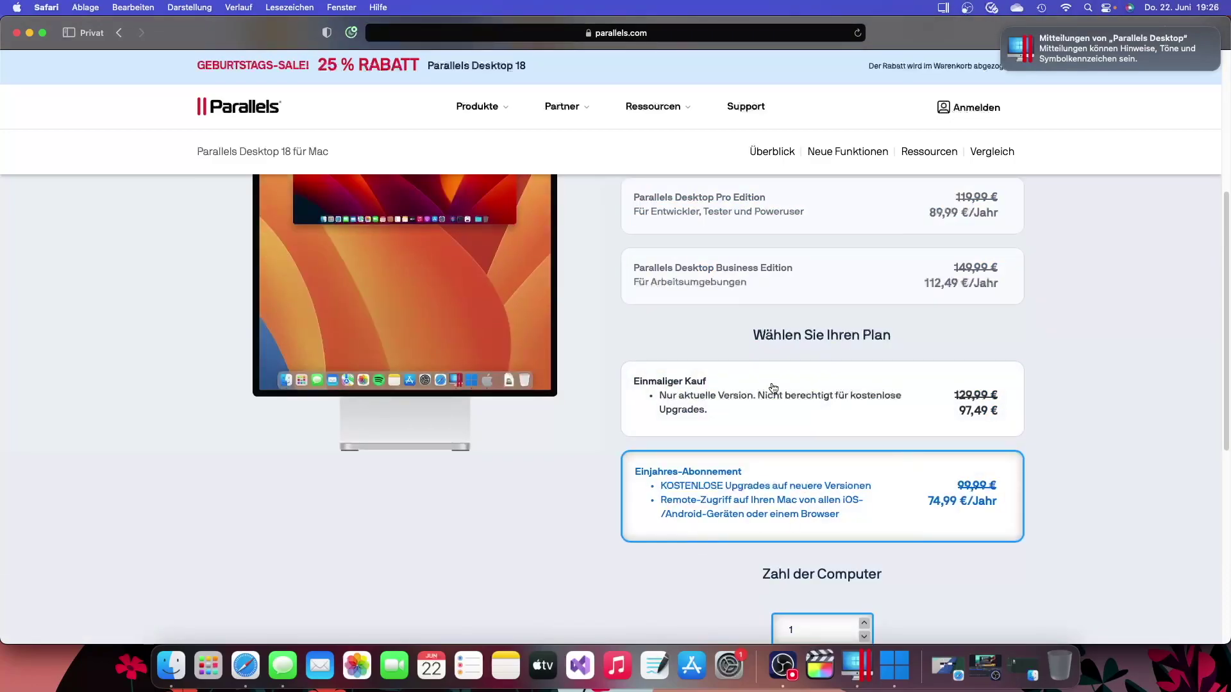
# Review the licence, edition and plan options once more, minimise the Safari window and return to the Windows installation assistant
pyautogui.scroll(3, 775, 391)
pyautogui.scroll(2, 795, 382)
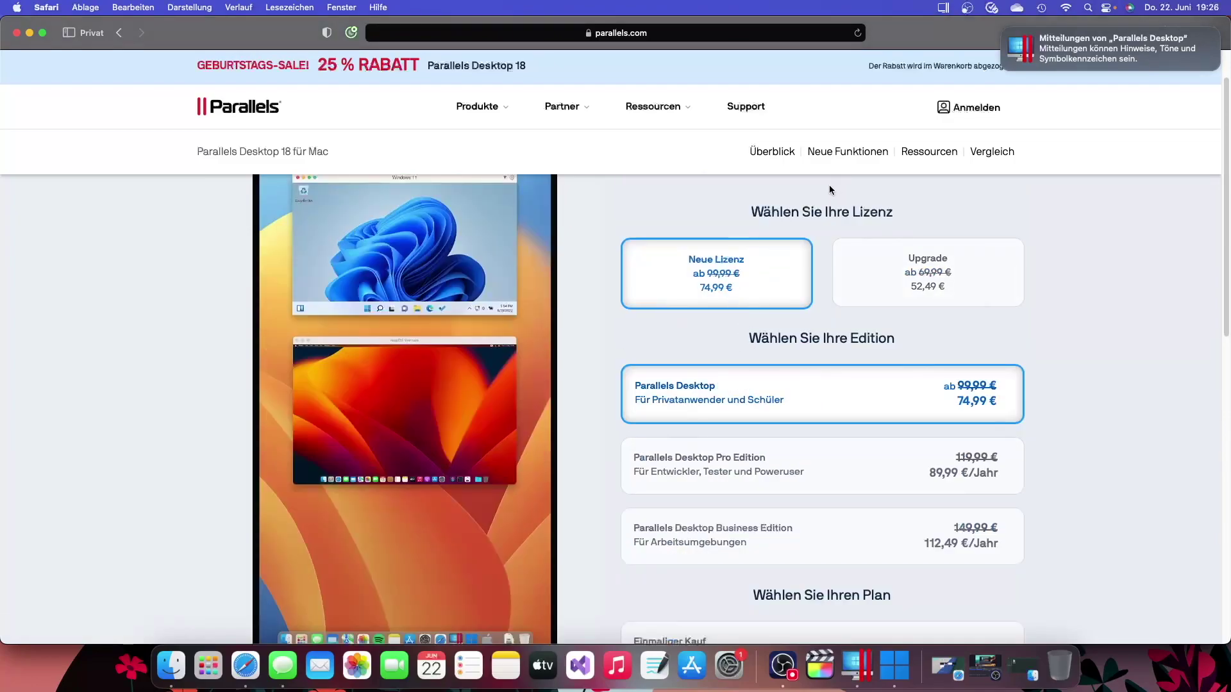
pyautogui.scroll(-3, 898, 462)
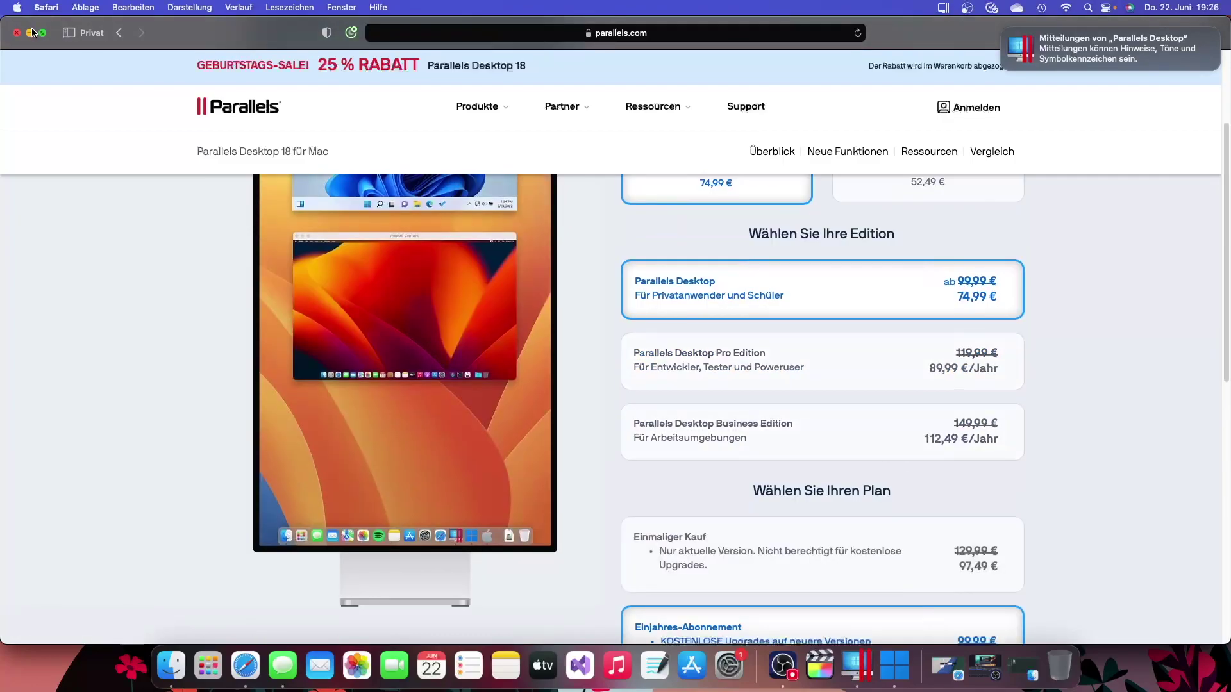
pyautogui.click(29, 33)
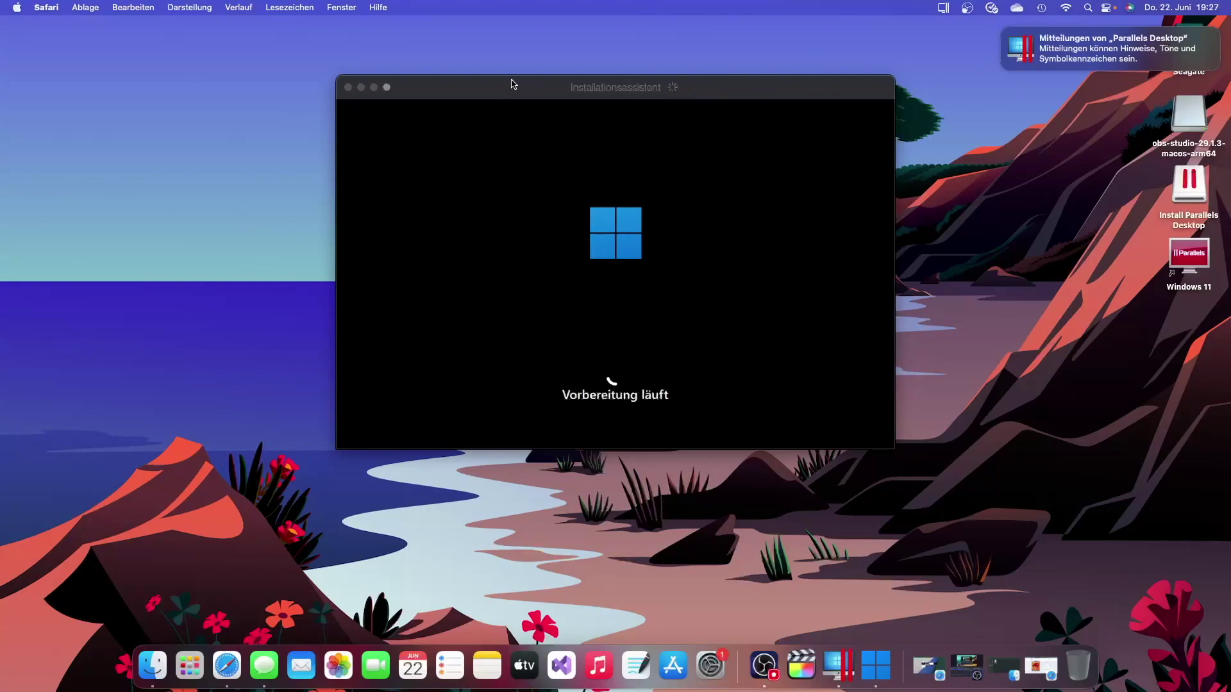
pyautogui.click(486, 90)
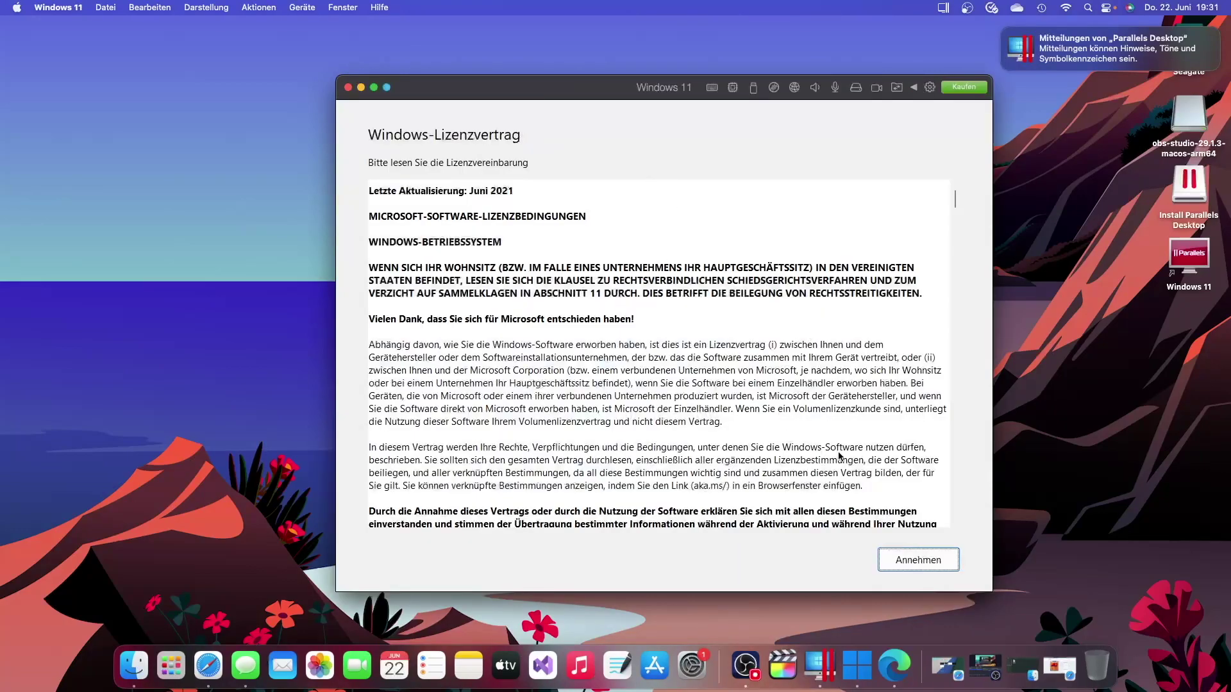
# Accept the Windows licence agreement, dismiss the translation offer and close the Edge window with the Parallels welcome page
pyautogui.click(919, 561)
pyautogui.click(923, 562)
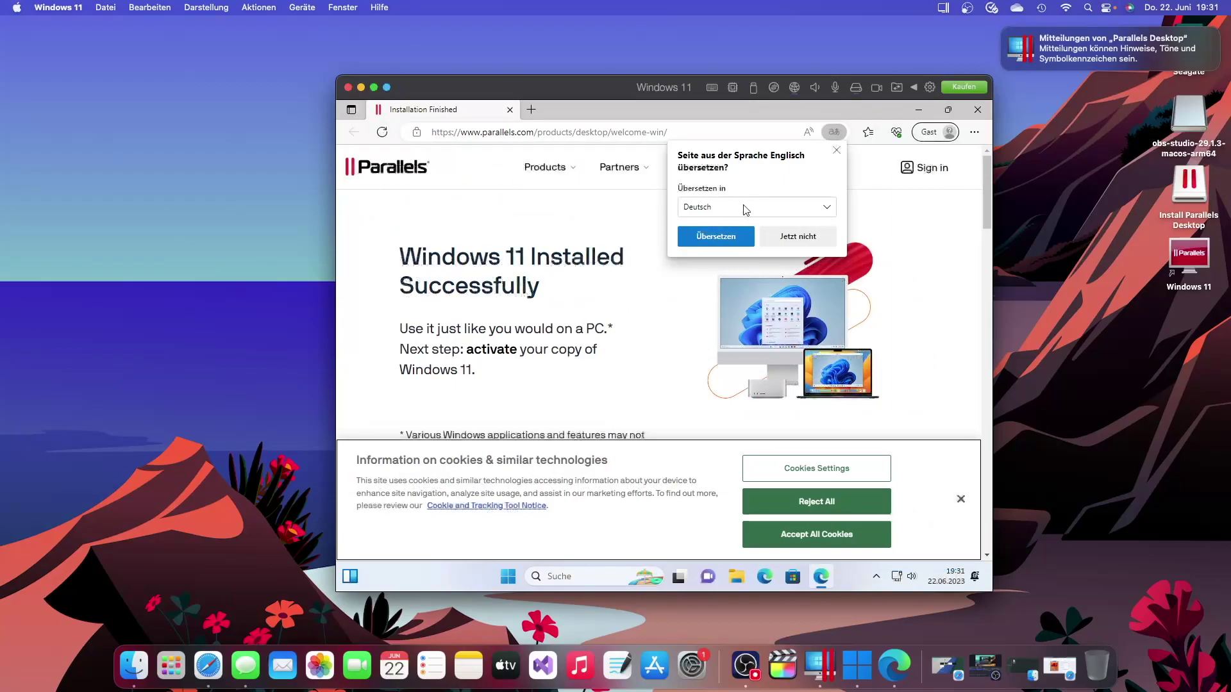
pyautogui.click(837, 151)
pyautogui.click(977, 110)
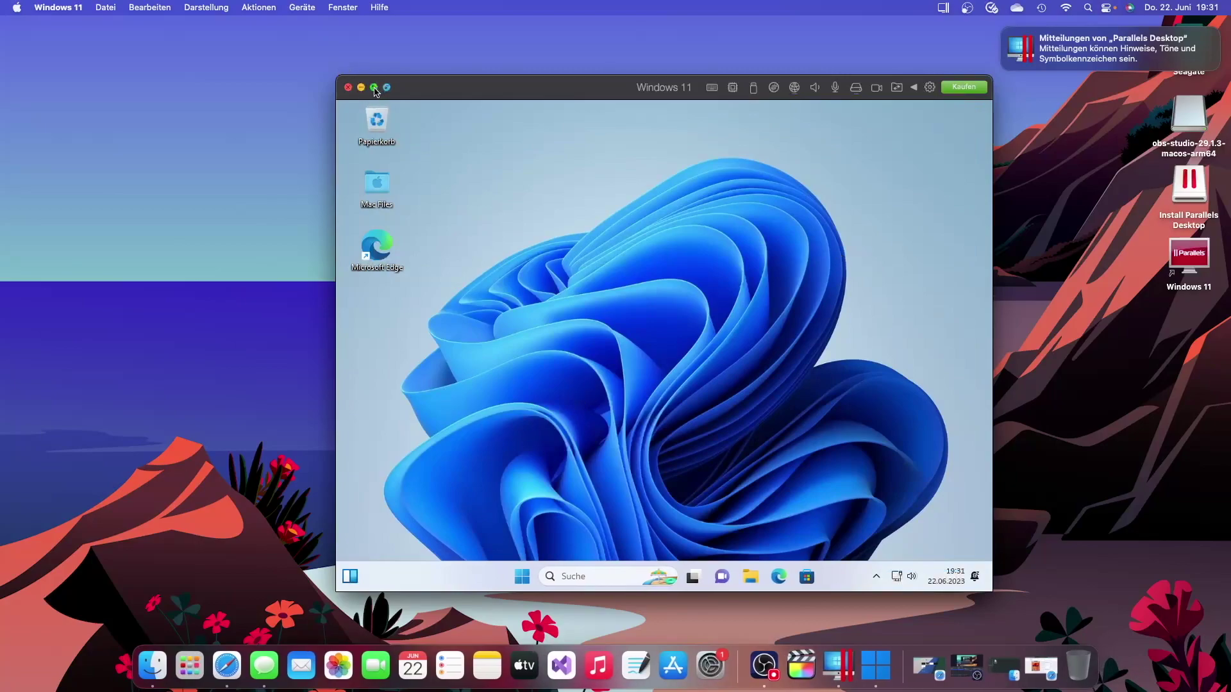
# Enlarge the Windows 11 virtual machine window to fill the Mac screen
pyautogui.moveTo(373, 88)
pyautogui.moveTo(404, 90); pyautogui.dragTo(389, 87)
pyautogui.click(371, 86)
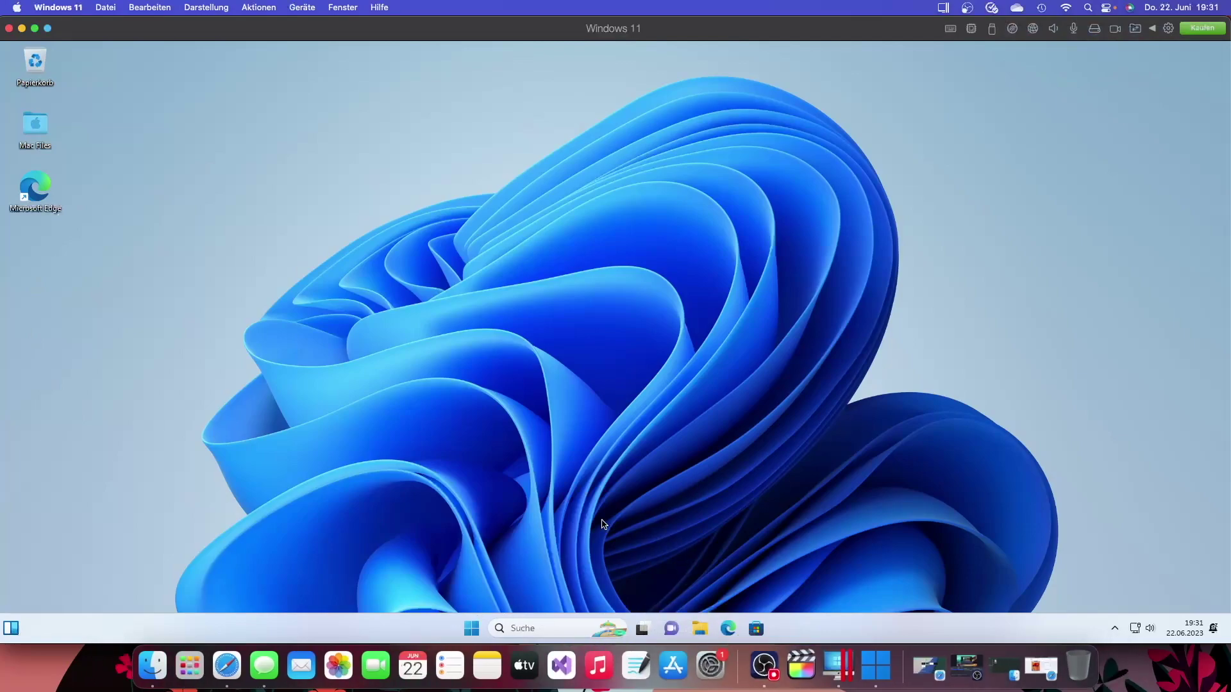
# Open the Windows activation settings, view the product key entry dialog, cancel it and close the settings
pyautogui.click(476, 628)
pyautogui.click(752, 250)
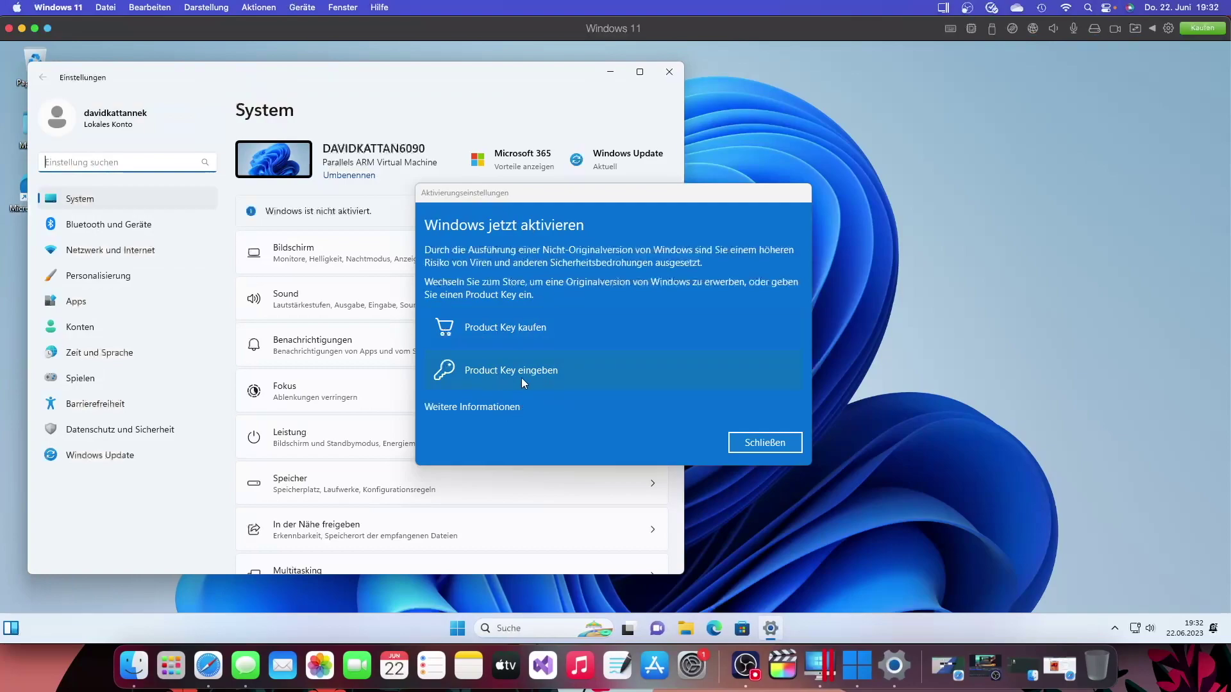
pyautogui.click(545, 371)
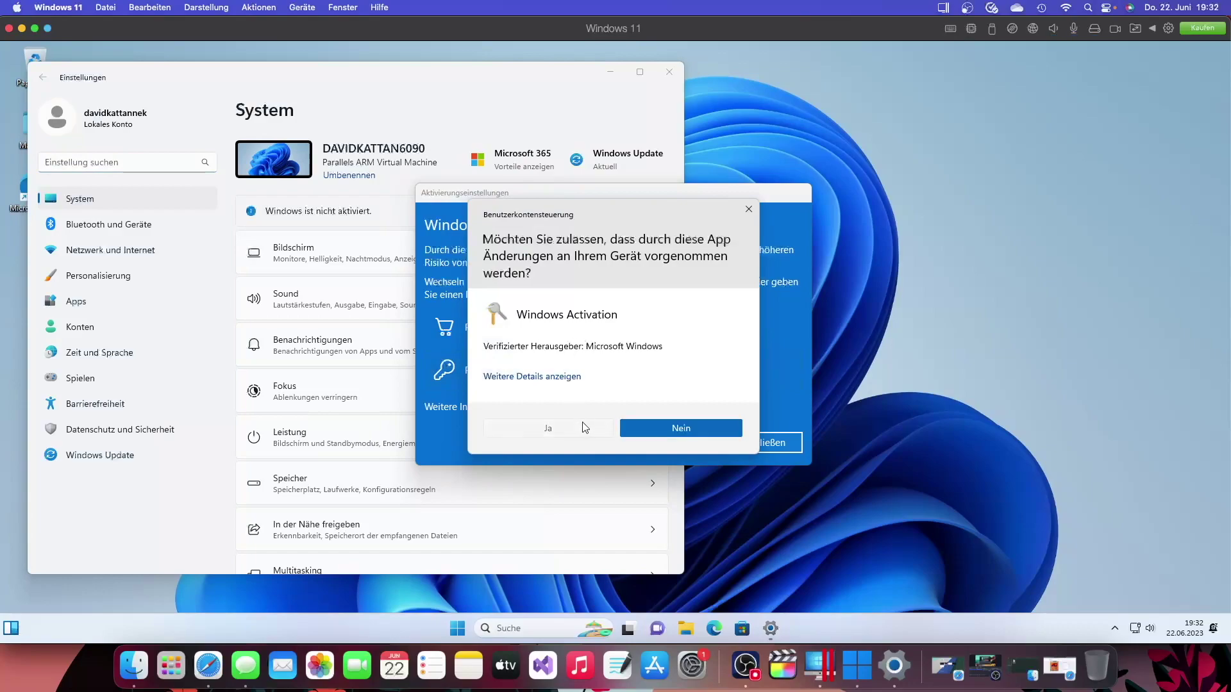
pyautogui.click(585, 427)
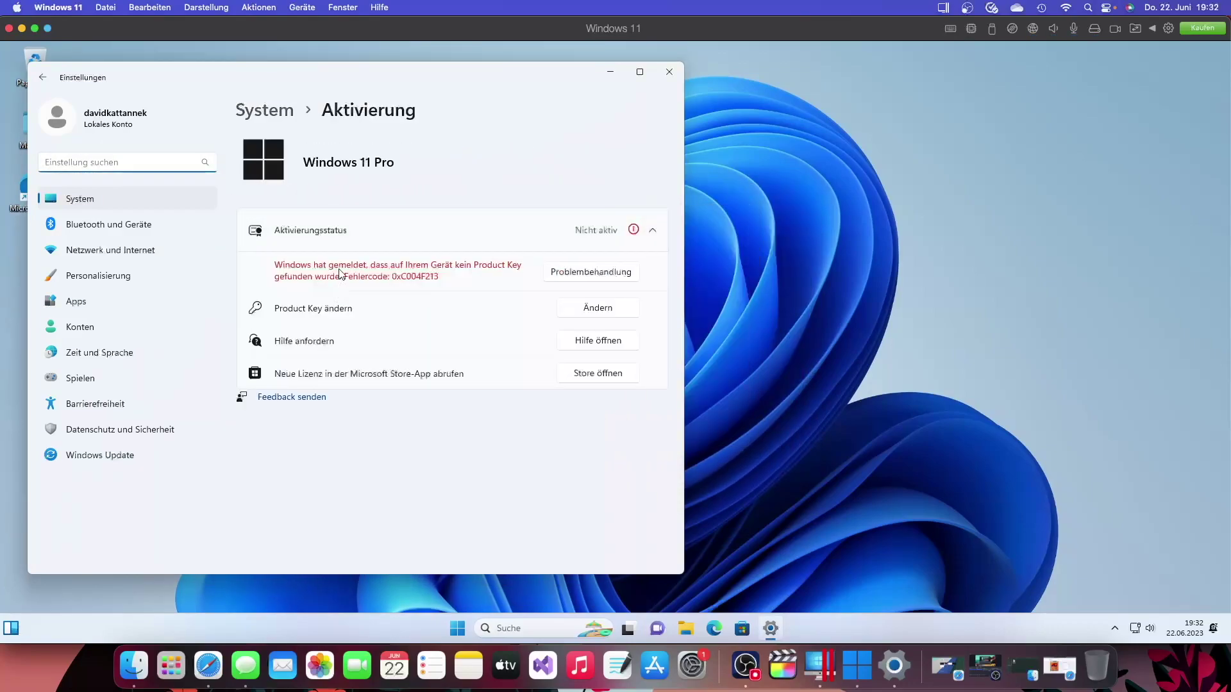
pyautogui.click(580, 311)
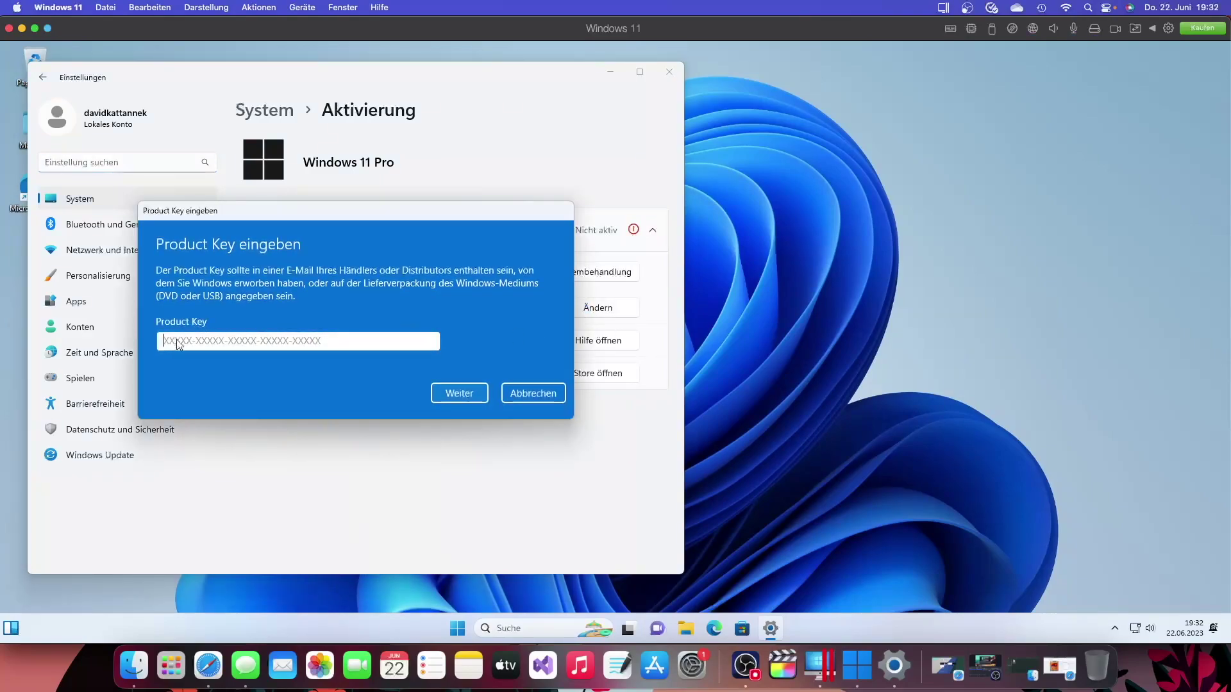
pyautogui.click(525, 385)
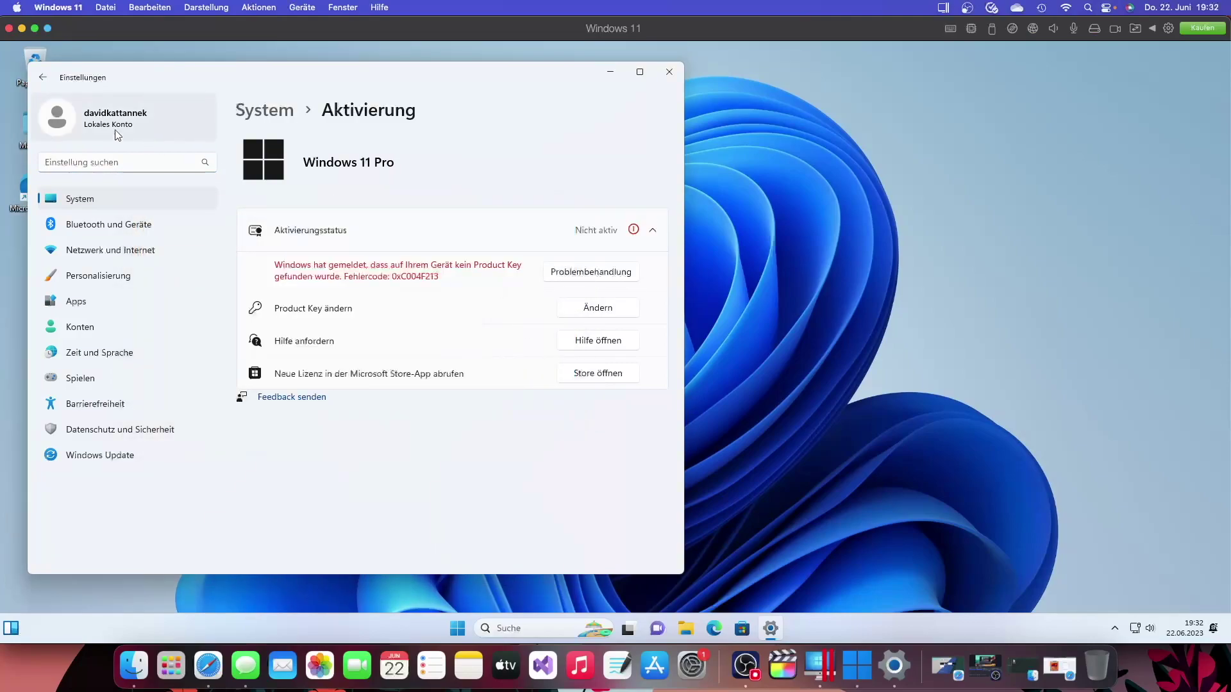
pyautogui.click(670, 72)
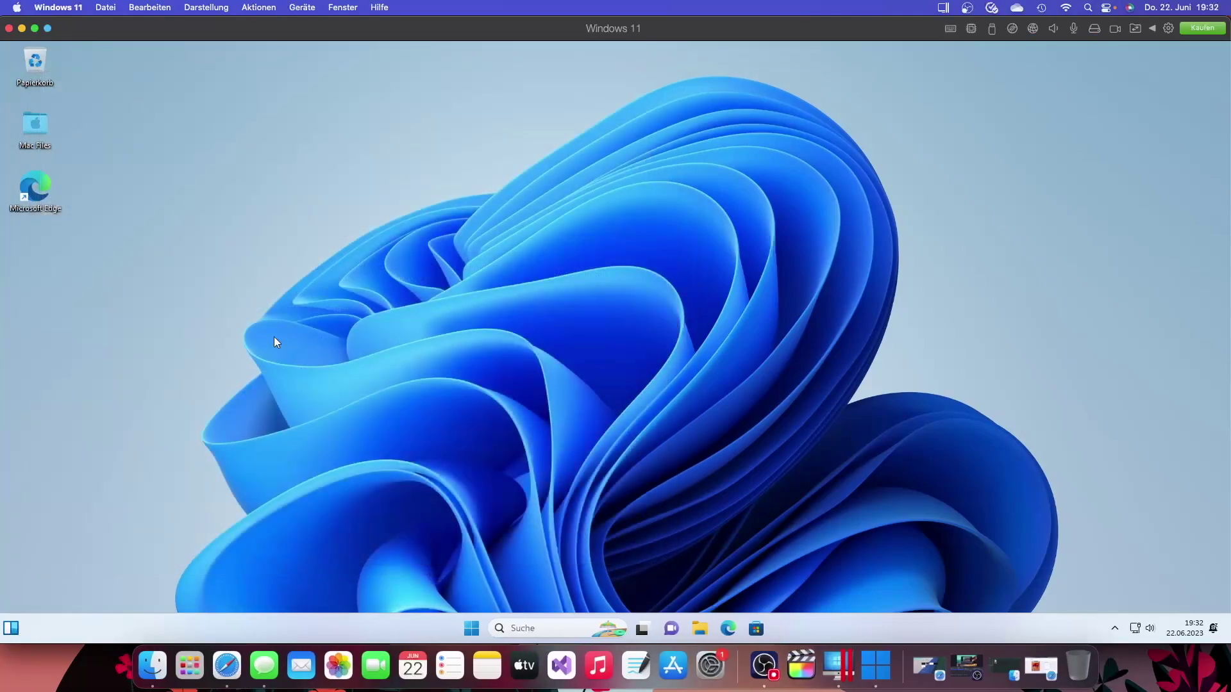
# Open the shared Mac Files folder in Windows and look through the Downloads and Desktop folders under Home
pyautogui.doubleClick(35, 125)
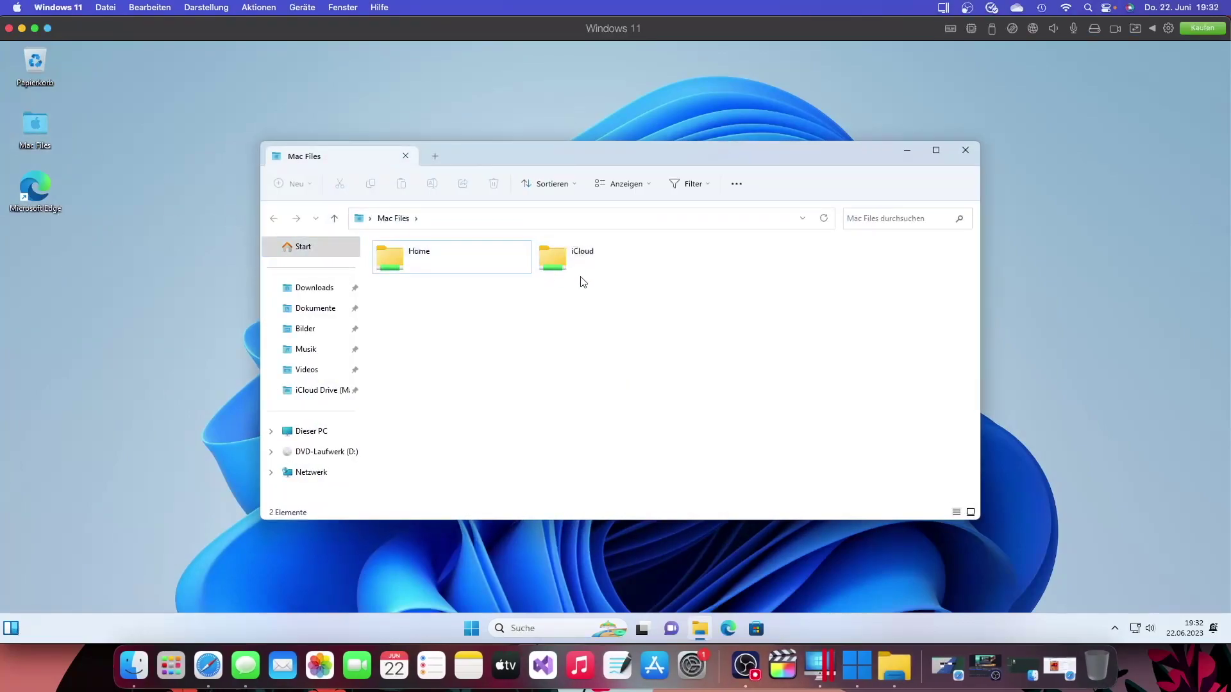
pyautogui.doubleClick(442, 256)
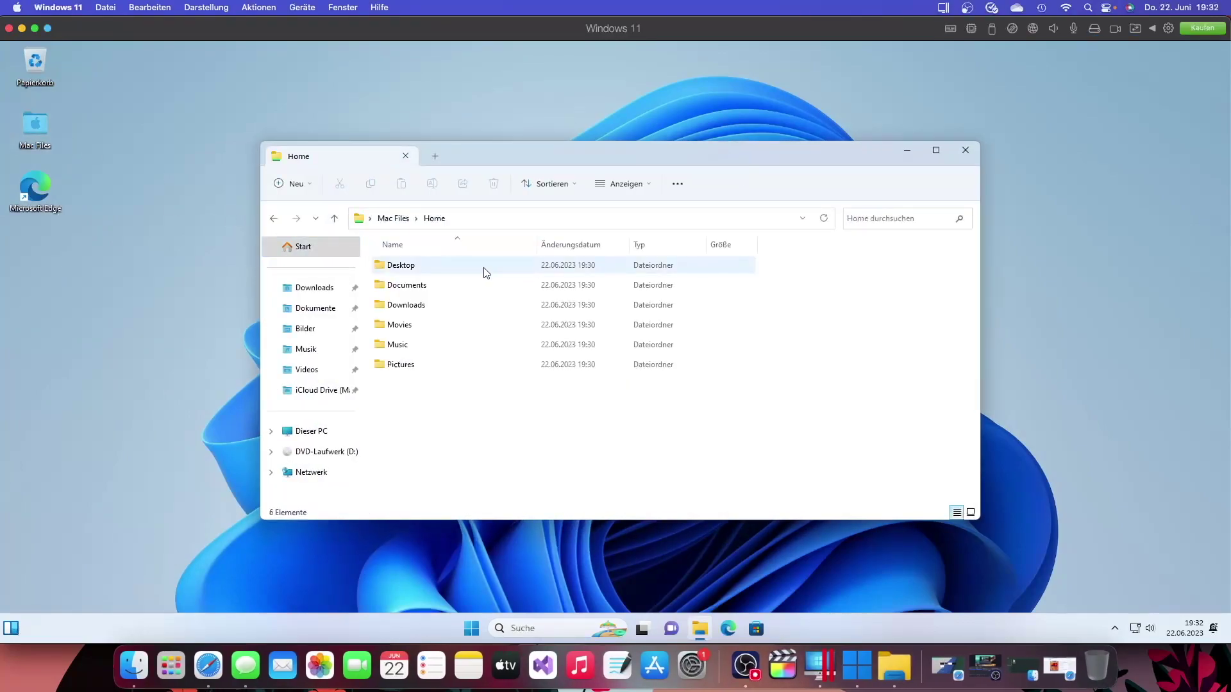
pyautogui.doubleClick(421, 305)
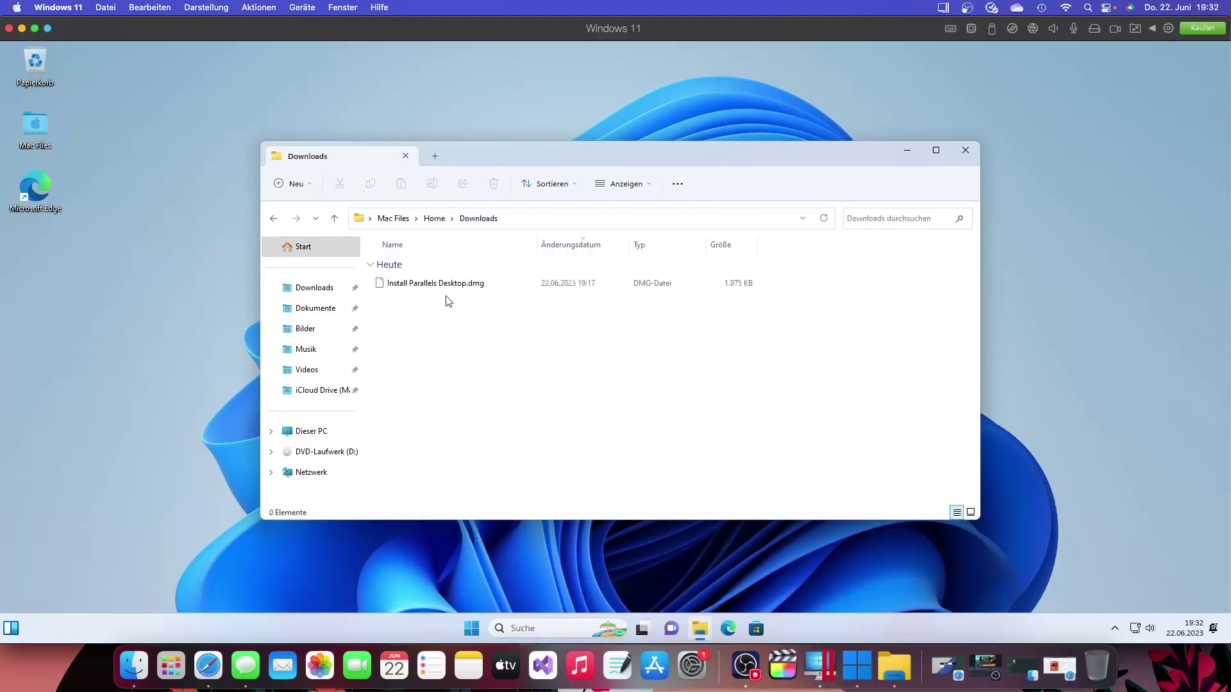
pyautogui.click(436, 220)
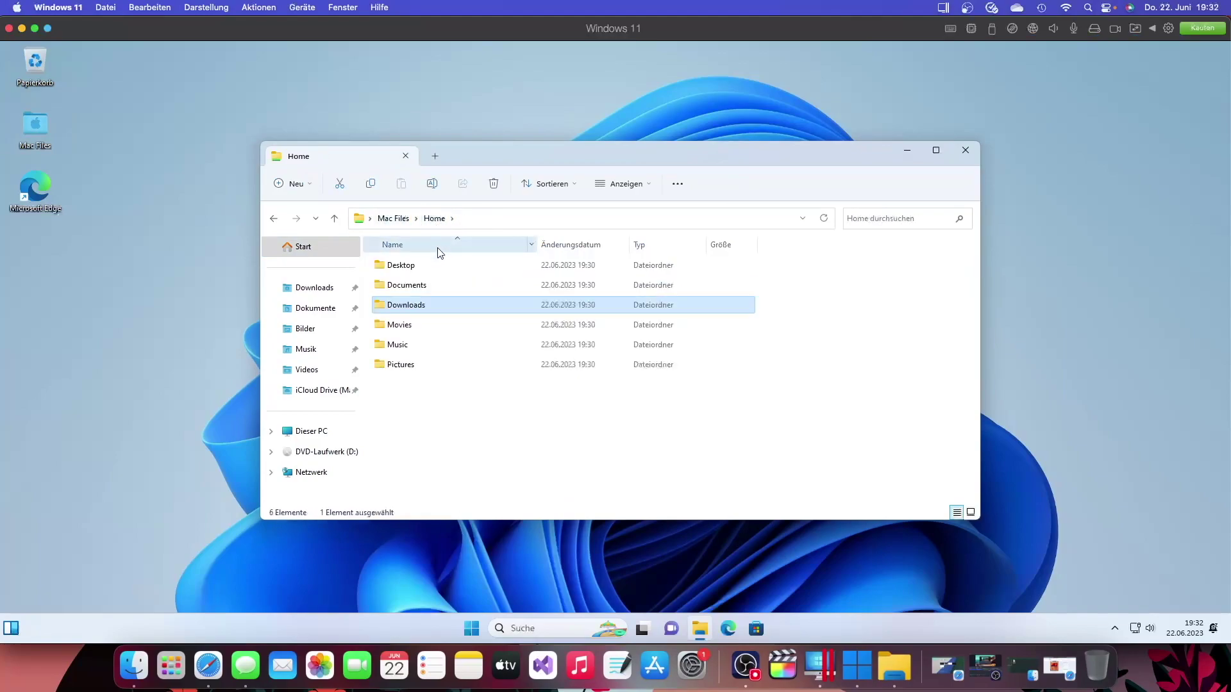
pyautogui.doubleClick(417, 268)
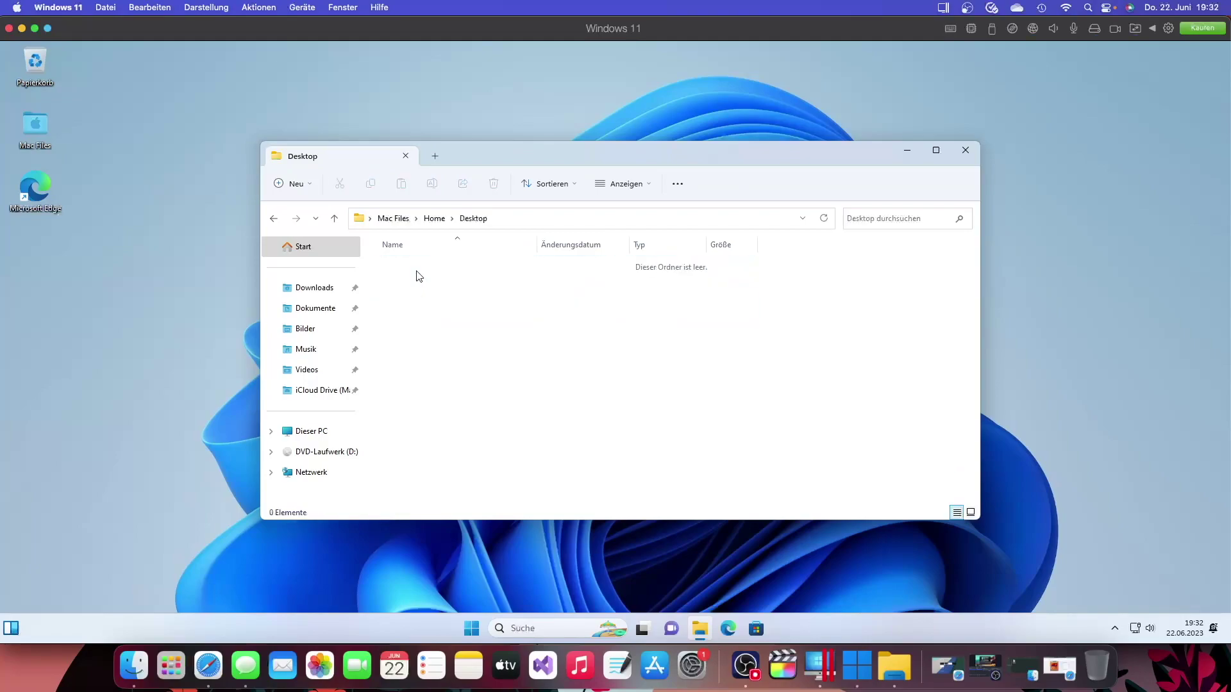
pyautogui.click(434, 219)
# Delete Install Parallels Desktop.dmg from the shared Mac Downloads folder
pyautogui.doubleClick(431, 309)
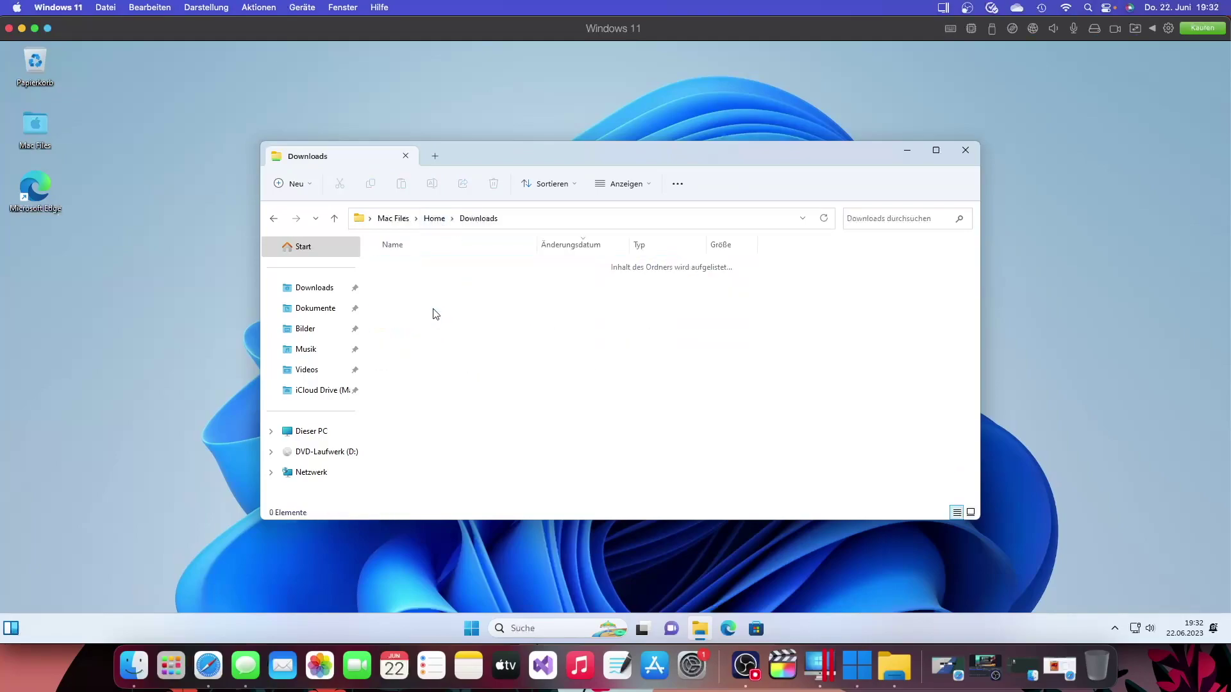
pyautogui.click(540, 285)
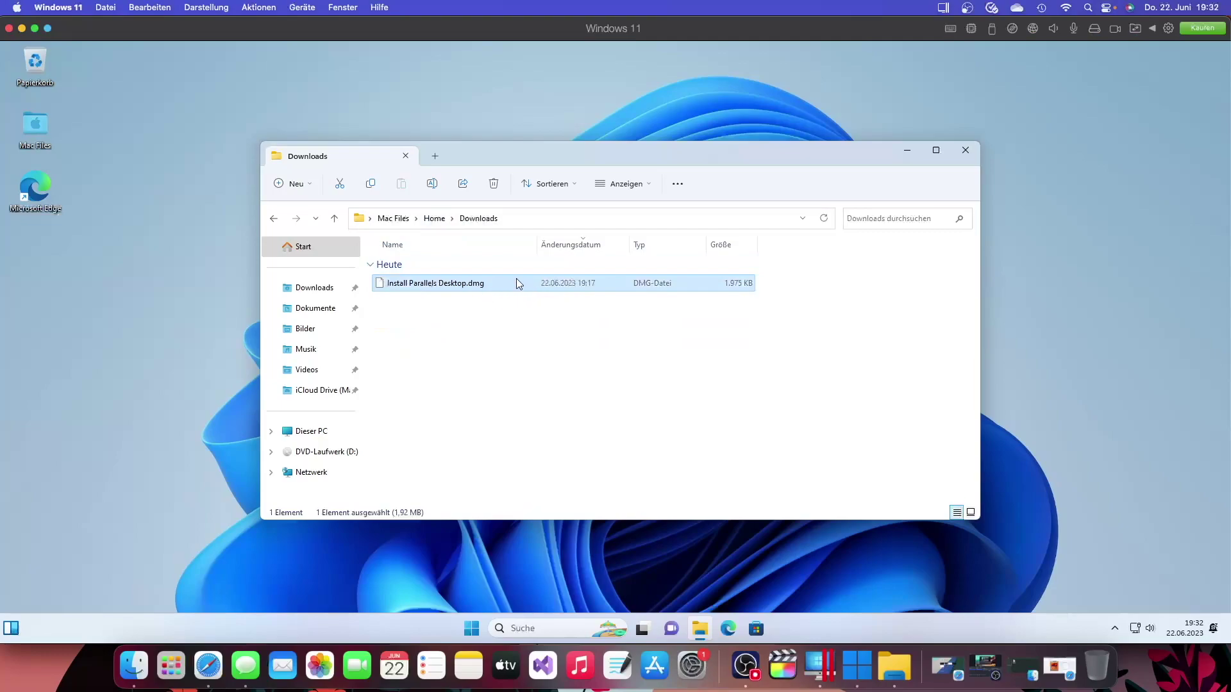
pyautogui.moveTo(520, 326); pyautogui.dragTo(377, 232)
pyautogui.press('Delete')
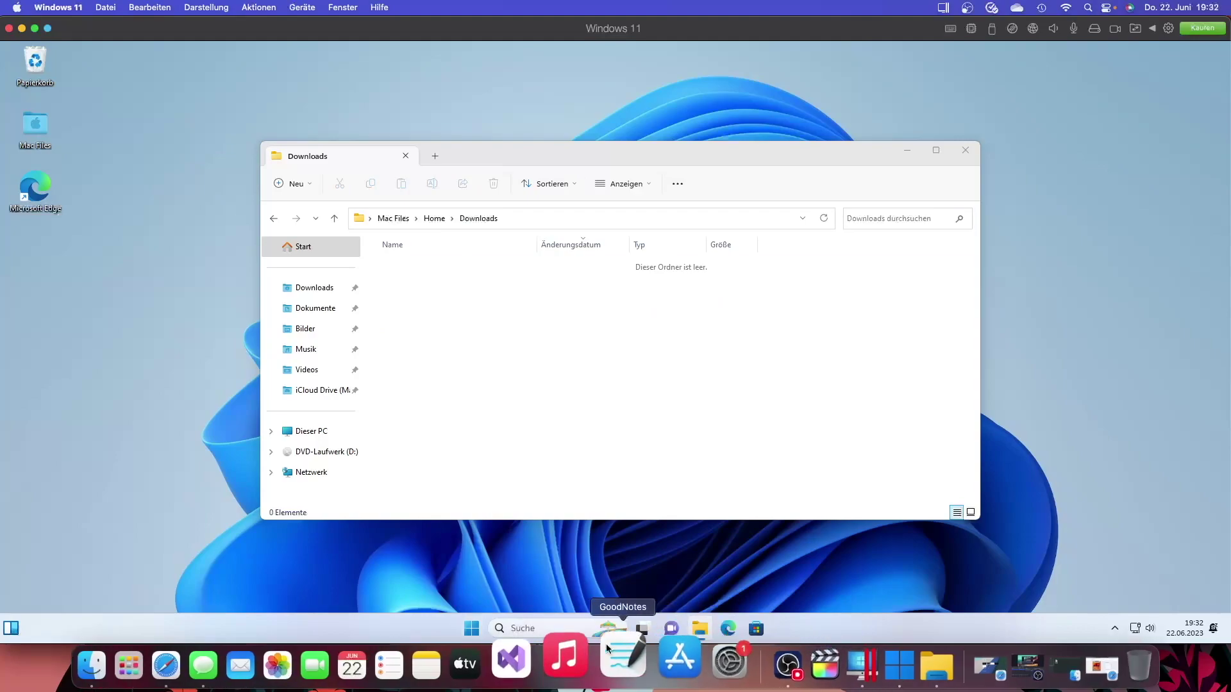
# Switch to Finder, create a new folder in Downloads and move the Finder window aside to compare with the Windows folder view
pyautogui.click(106, 667)
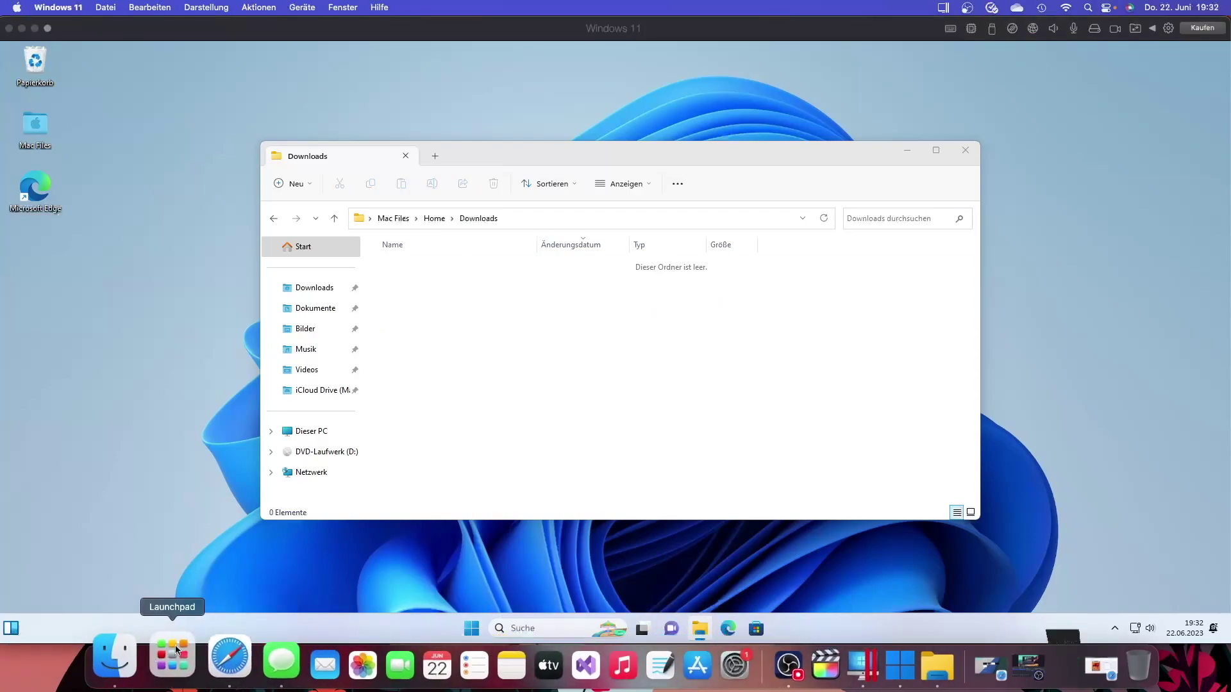
pyautogui.moveTo(442, 161); pyautogui.dragTo(359, 136)
pyautogui.rightClick(425, 180)
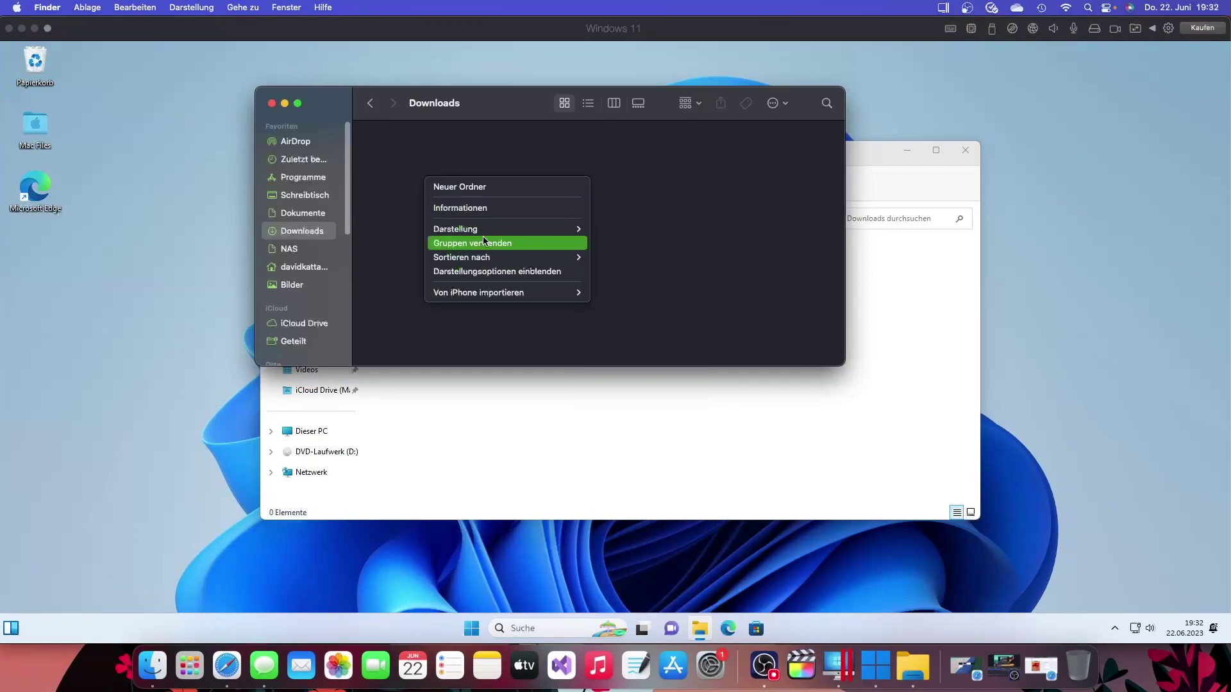
pyautogui.click(496, 186)
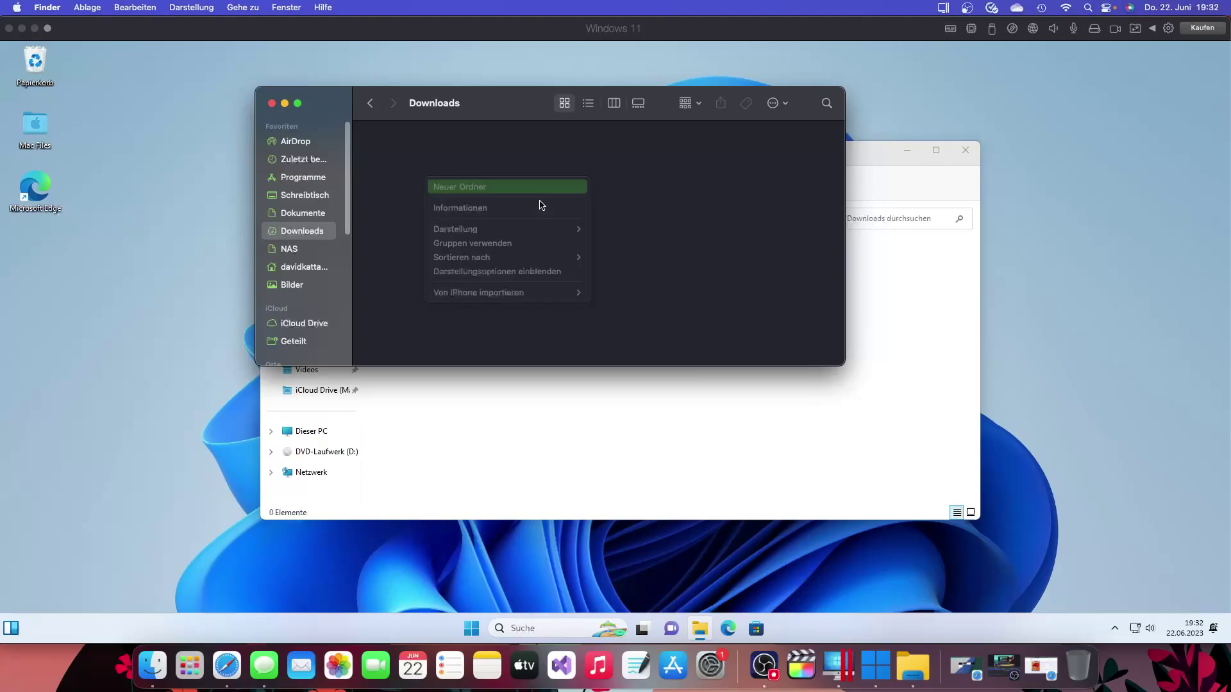
pyautogui.click(524, 191)
pyautogui.moveTo(533, 105); pyautogui.dragTo(725, 234)
pyautogui.moveTo(684, 372); pyautogui.dragTo(629, 289)
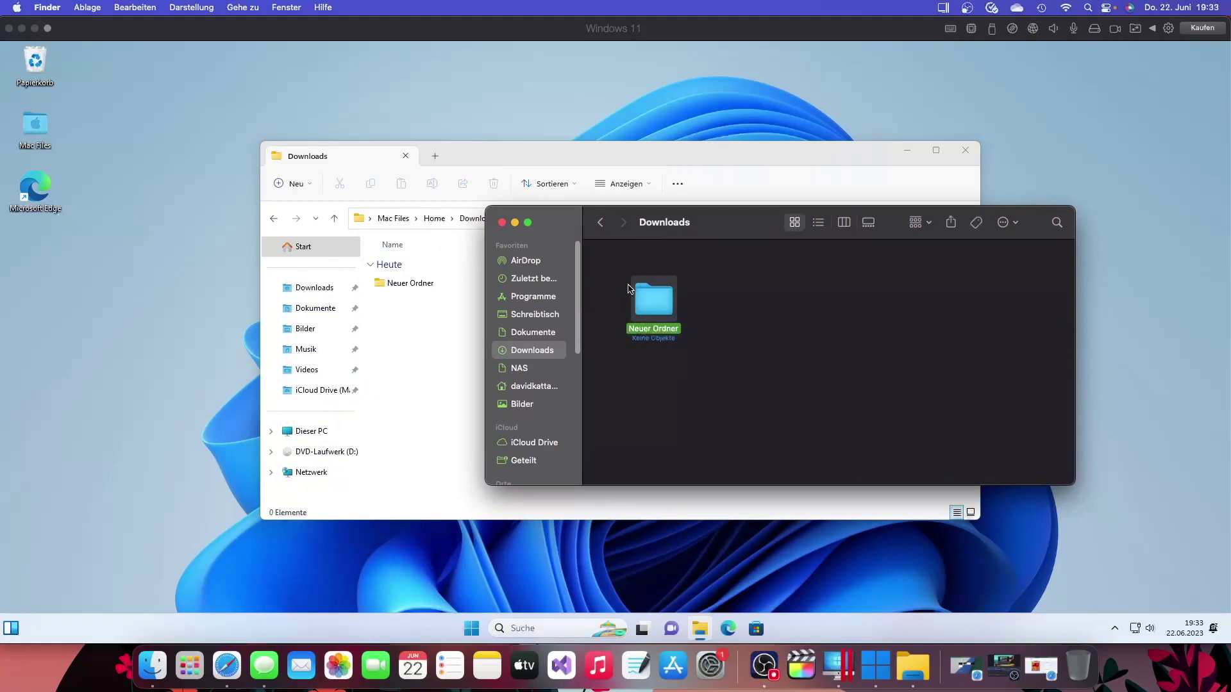
# Delete the new folder from the Mac Downloads folder and close the Finder and Windows Explorer windows
pyautogui.press('super+BackSpace')
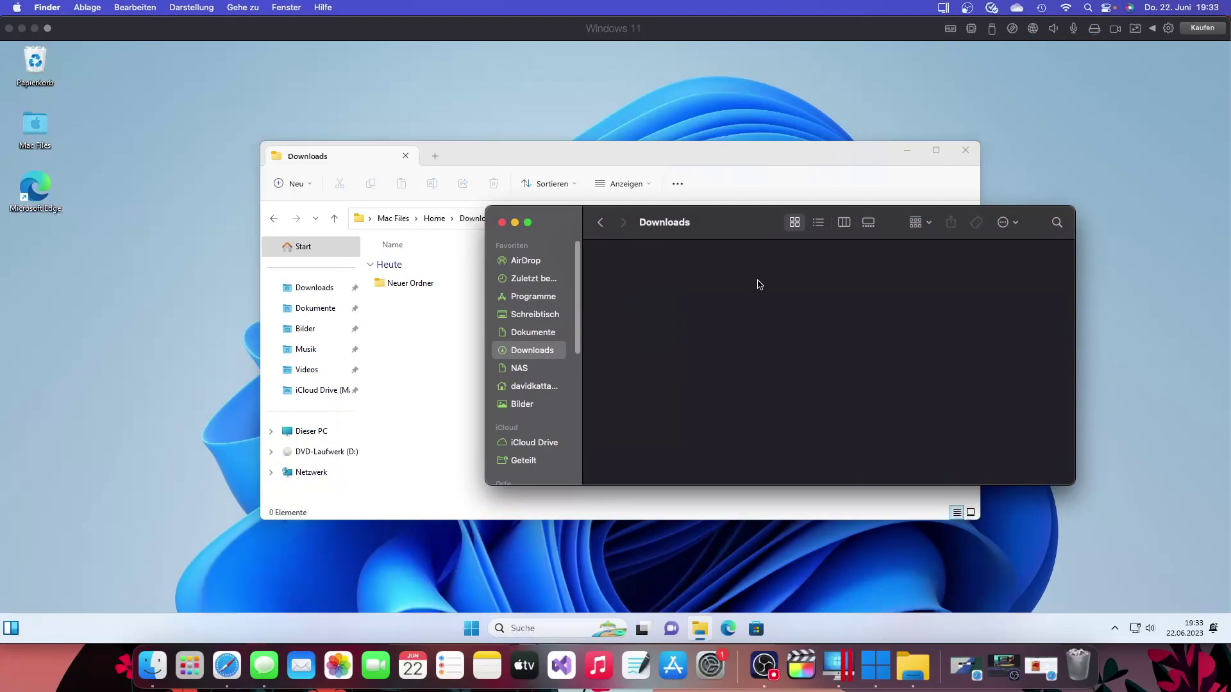
pyautogui.click(502, 222)
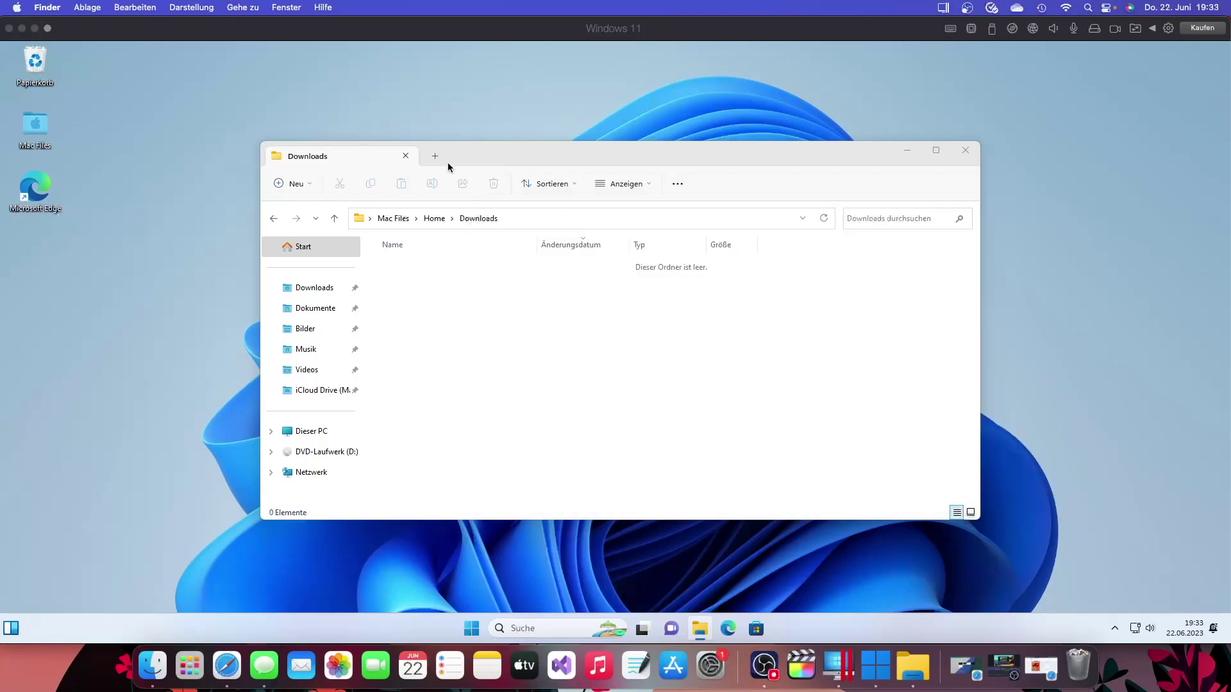
pyautogui.click(966, 149)
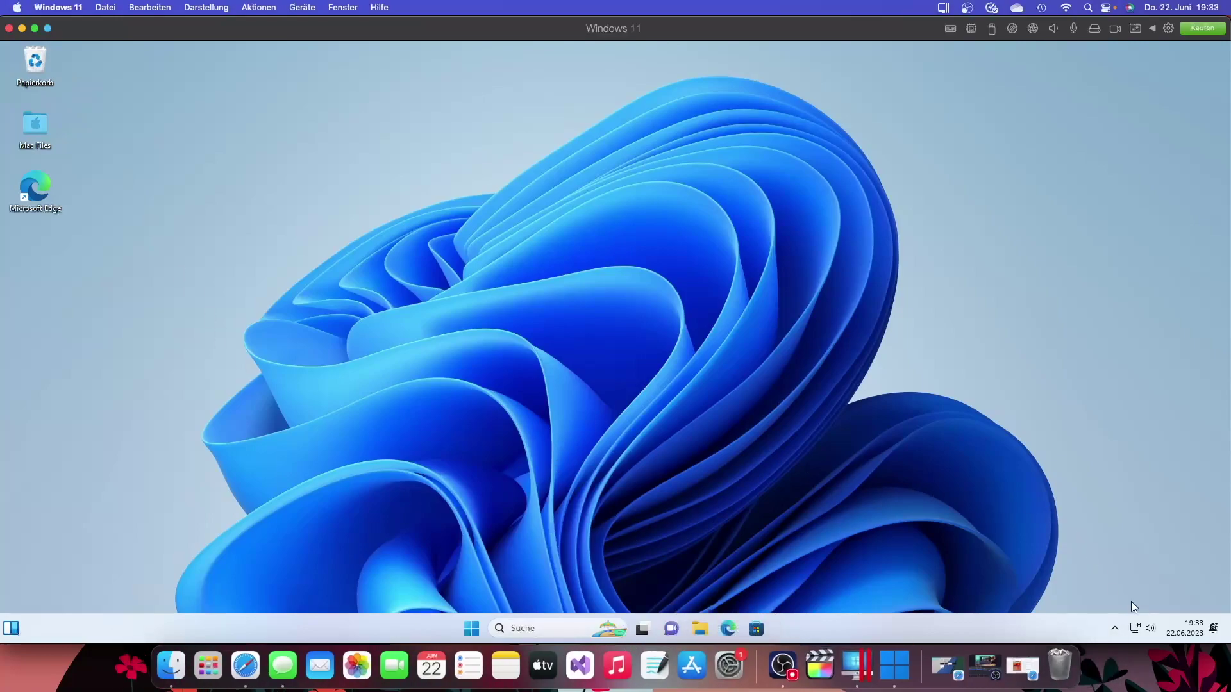
# Look at the general settings and the startup and shutdown options in the Windows 11 virtual machine configuration, and close it
pyautogui.click(1168, 29)
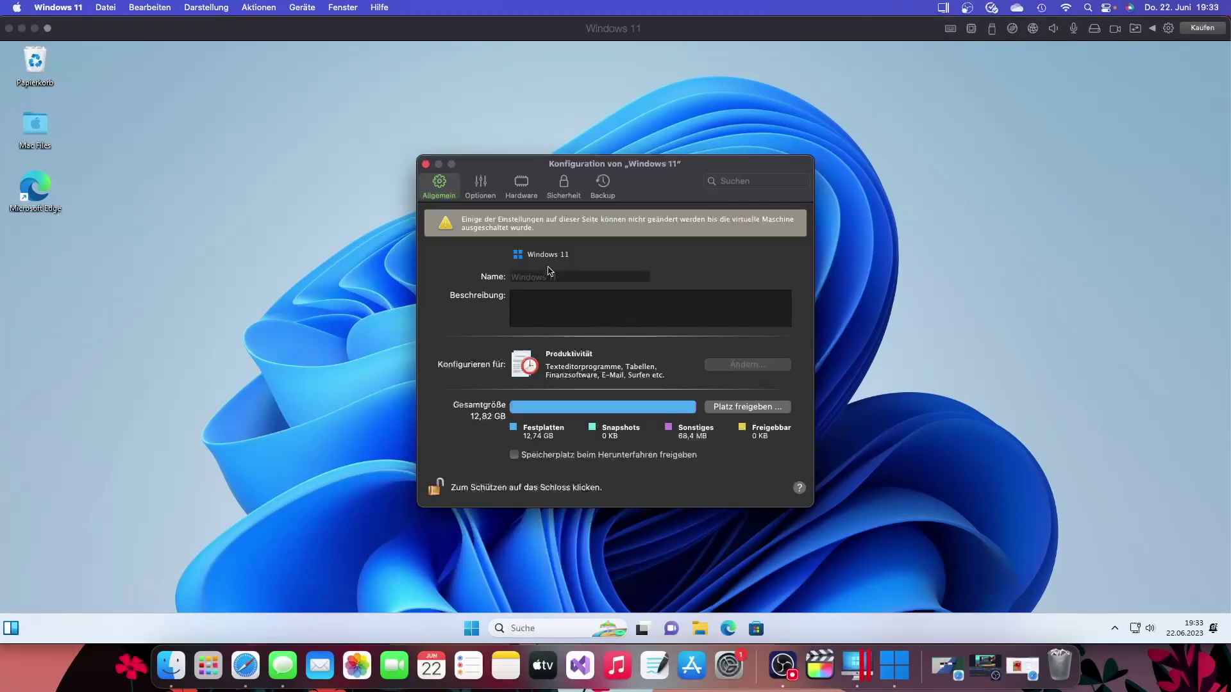
pyautogui.click(475, 196)
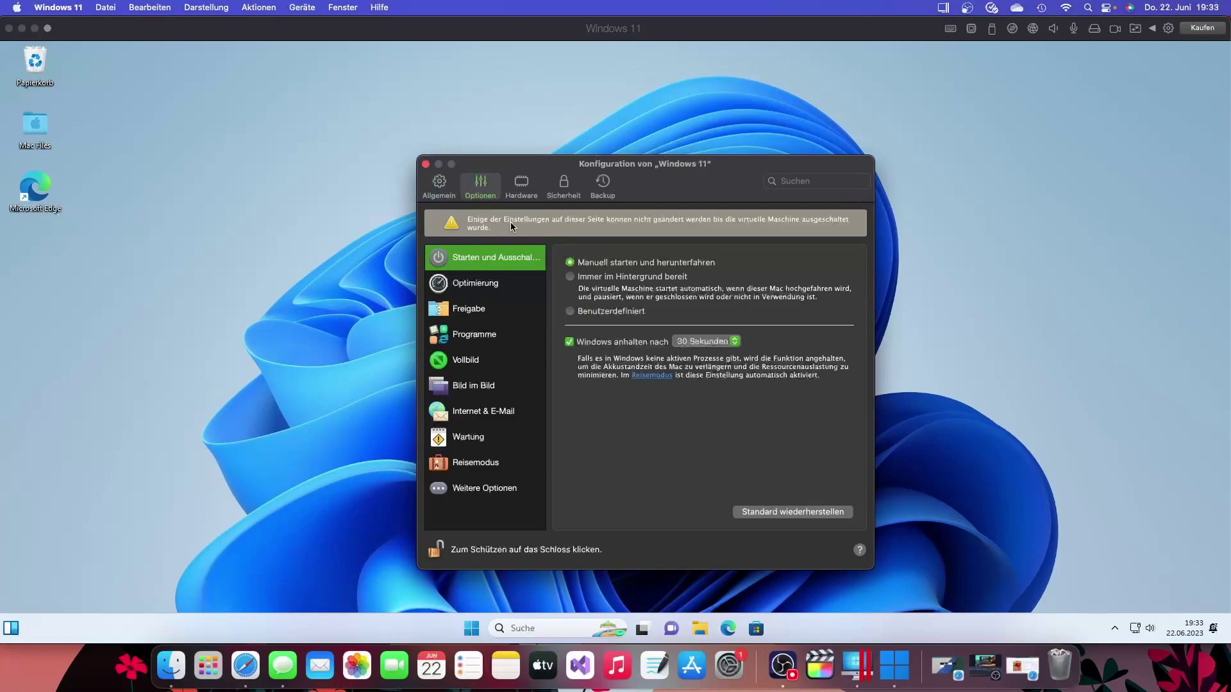
pyautogui.click(426, 164)
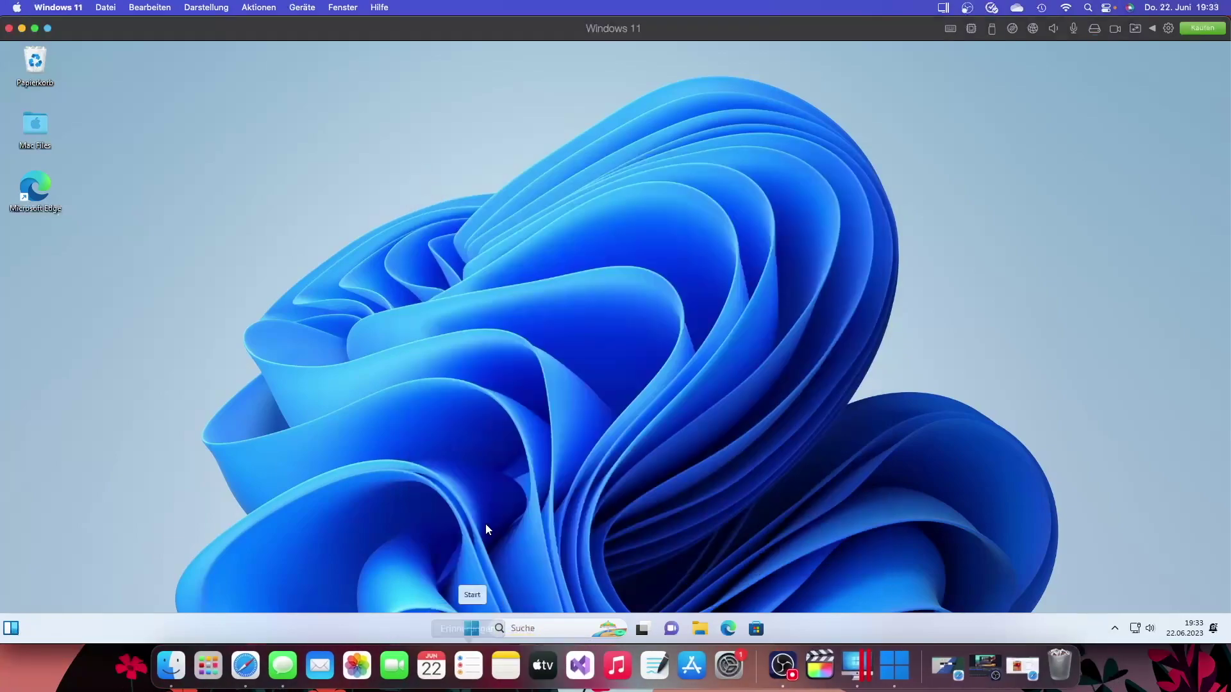
# Shut down Windows 11 and start its virtual machine again from the Mac desktop, dismissing the trial version offer
pyautogui.click(471, 629)
pyautogui.click(781, 588)
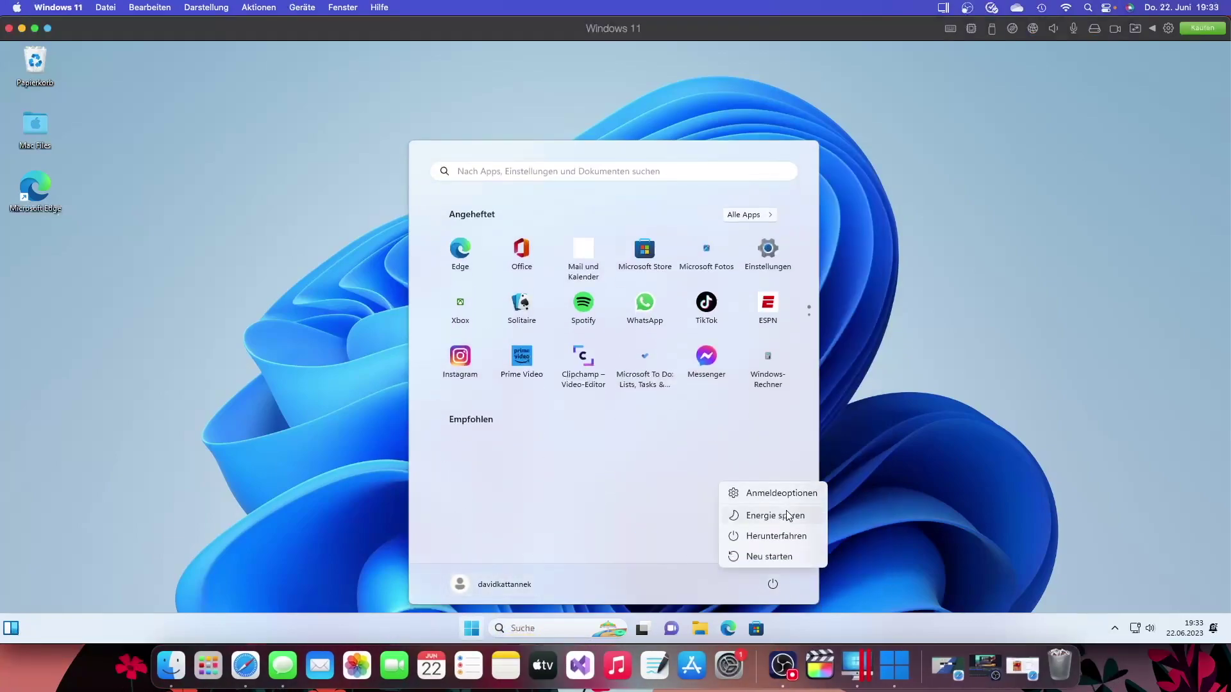
pyautogui.click(779, 533)
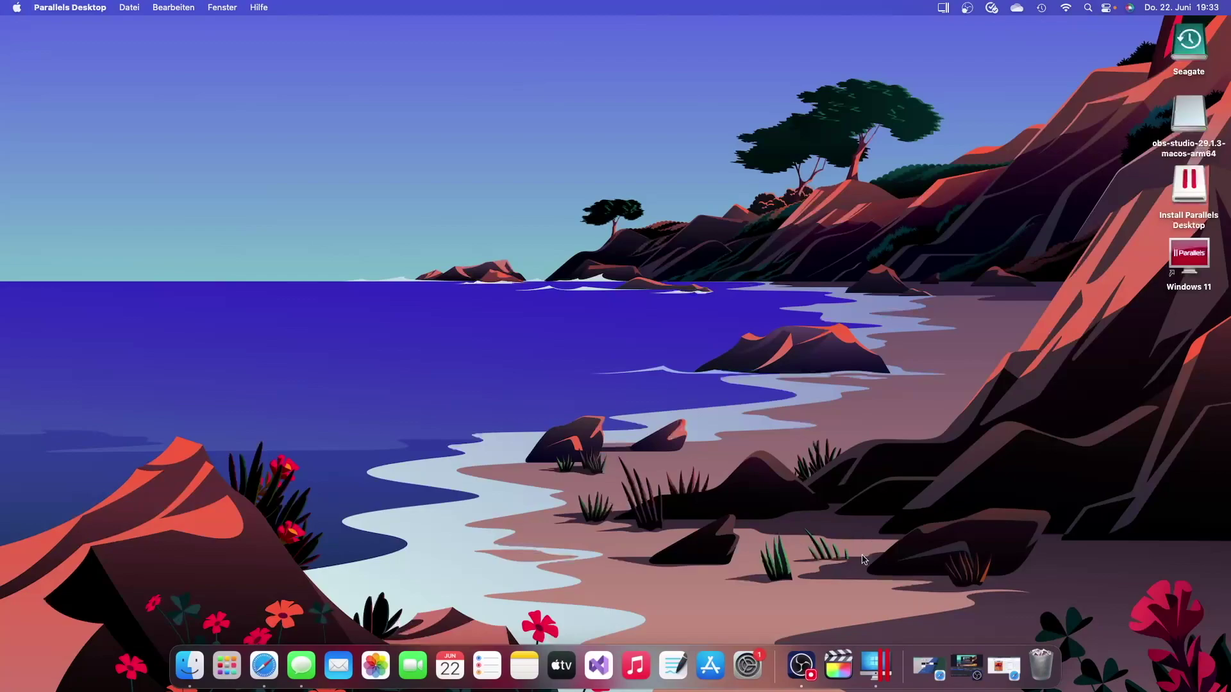
pyautogui.doubleClick(1184, 265)
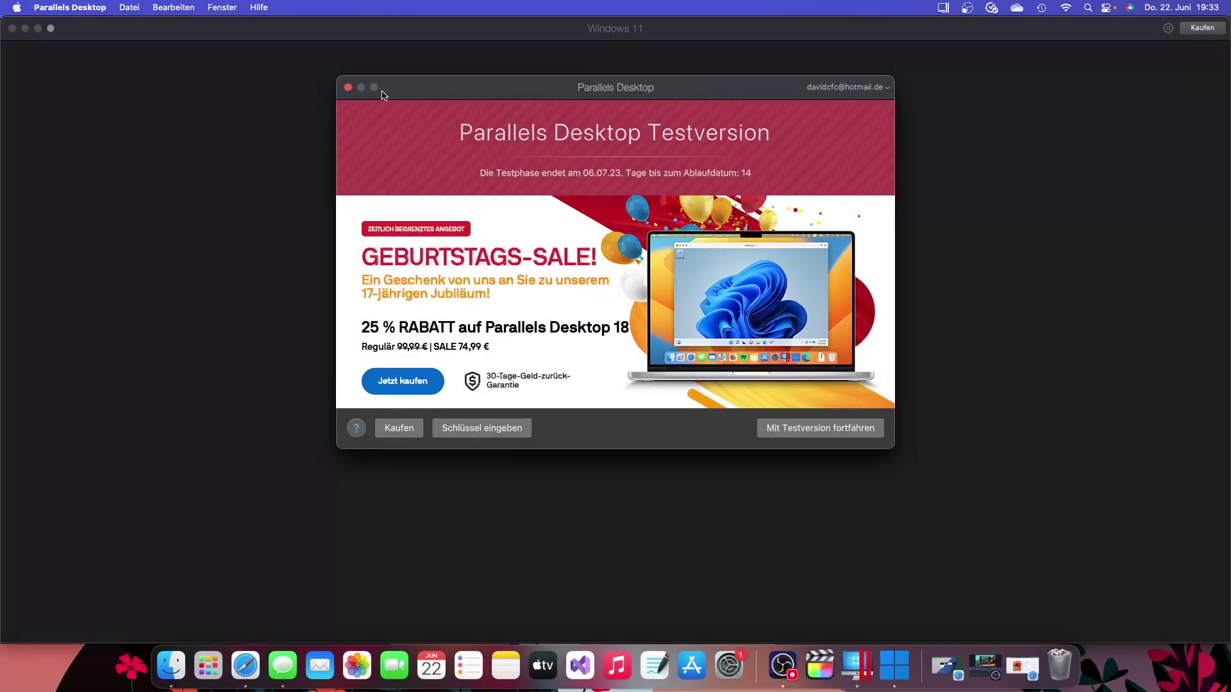
pyautogui.click(349, 88)
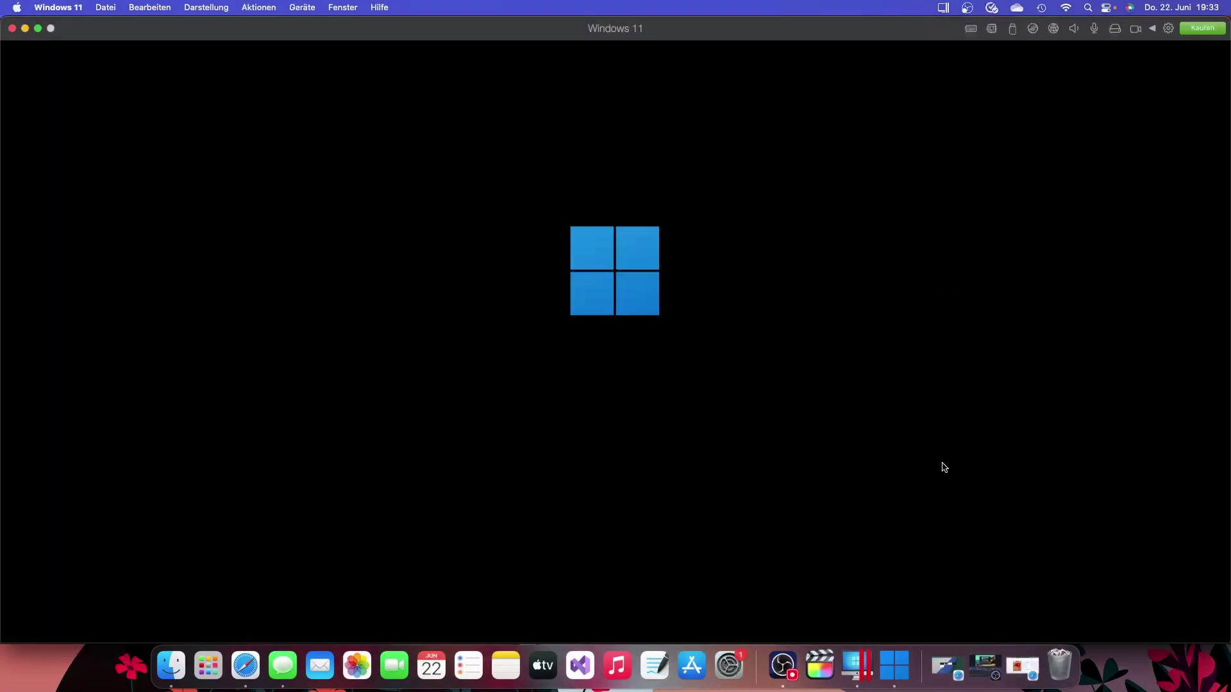